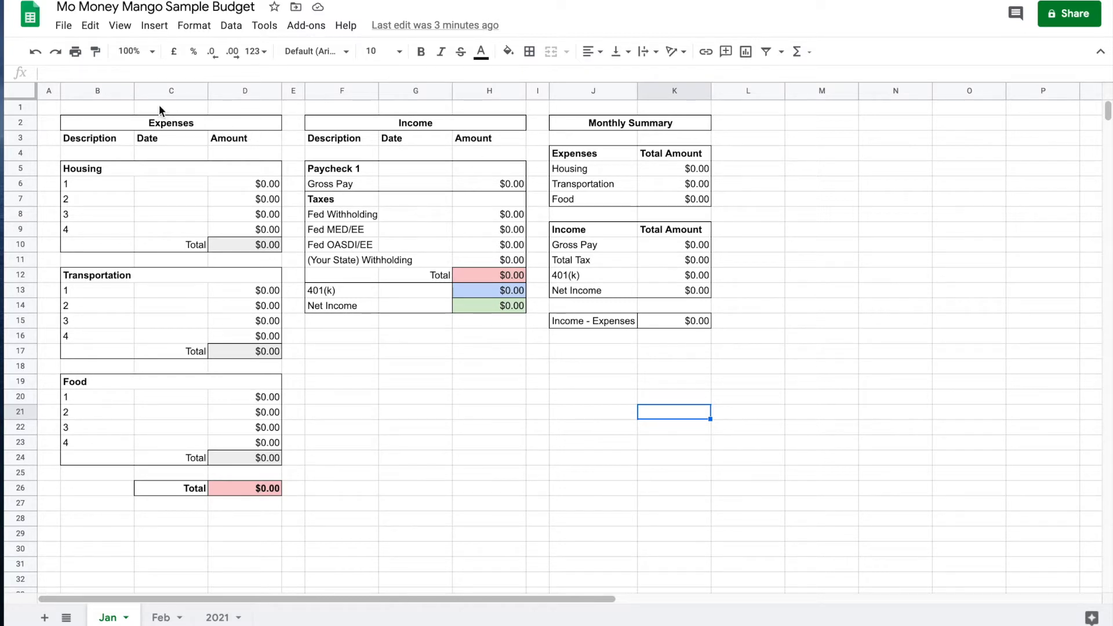
Examine the Expenses, Income and Monthly Summary sections, the expense column headings, and the Housing, Transportation and Food categories.
{"action": "left_click_drag", "start_coordinate": [83, 116], "coordinate": [160, 490]}
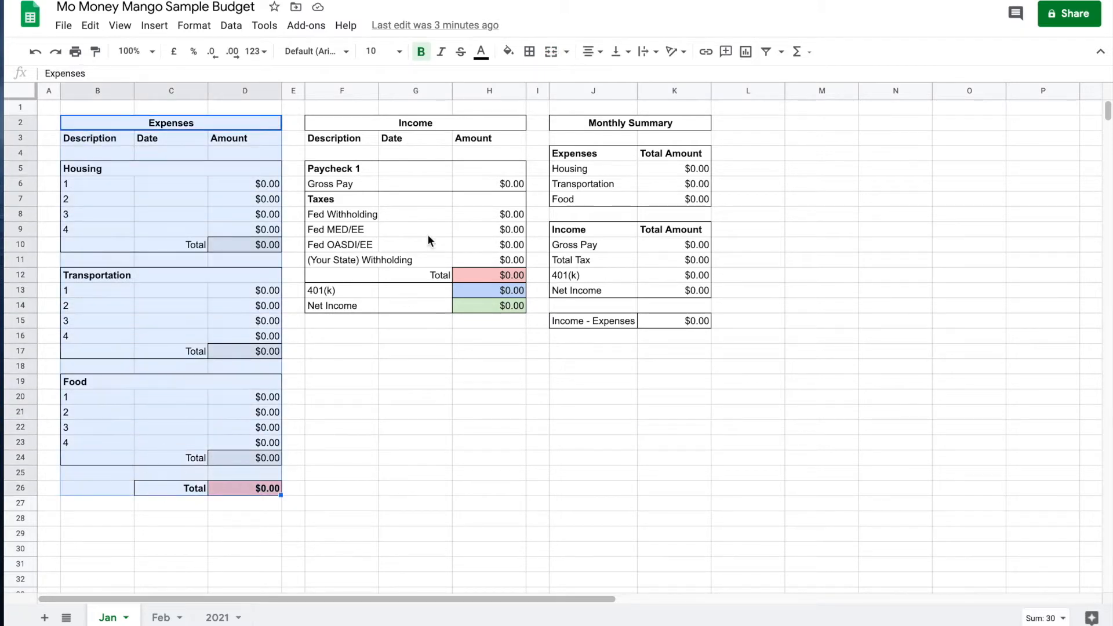
{"action": "left_click_drag", "start_coordinate": [333, 120], "coordinate": [433, 394]}
{"action": "left_click", "coordinate": [608, 412]}
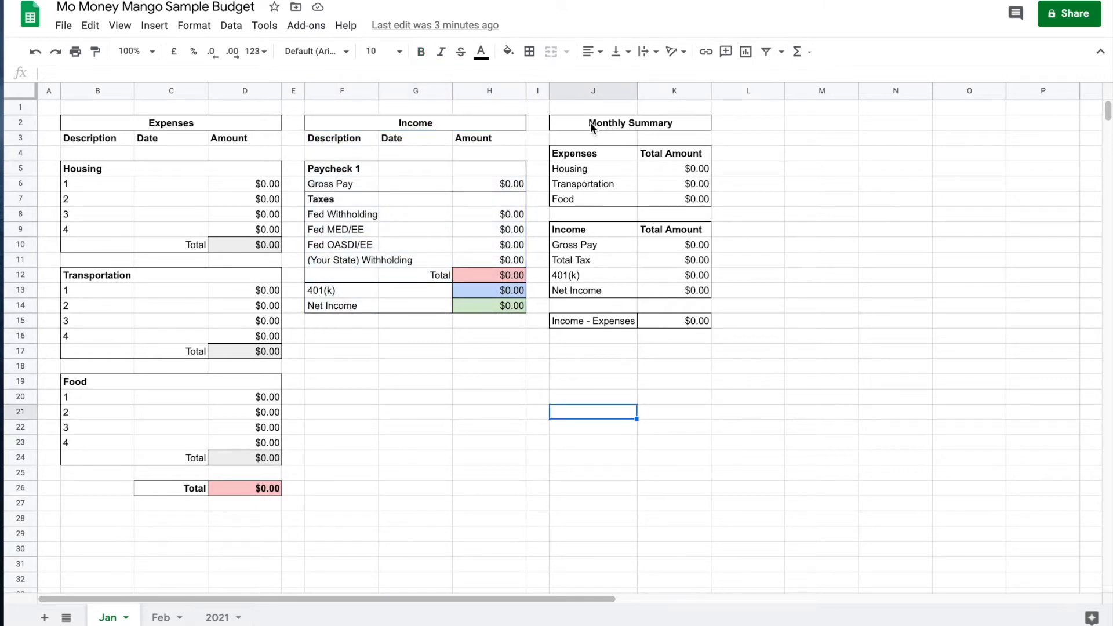
{"action": "left_click_drag", "start_coordinate": [592, 124], "coordinate": [632, 350]}
{"action": "left_click", "coordinate": [632, 351]}
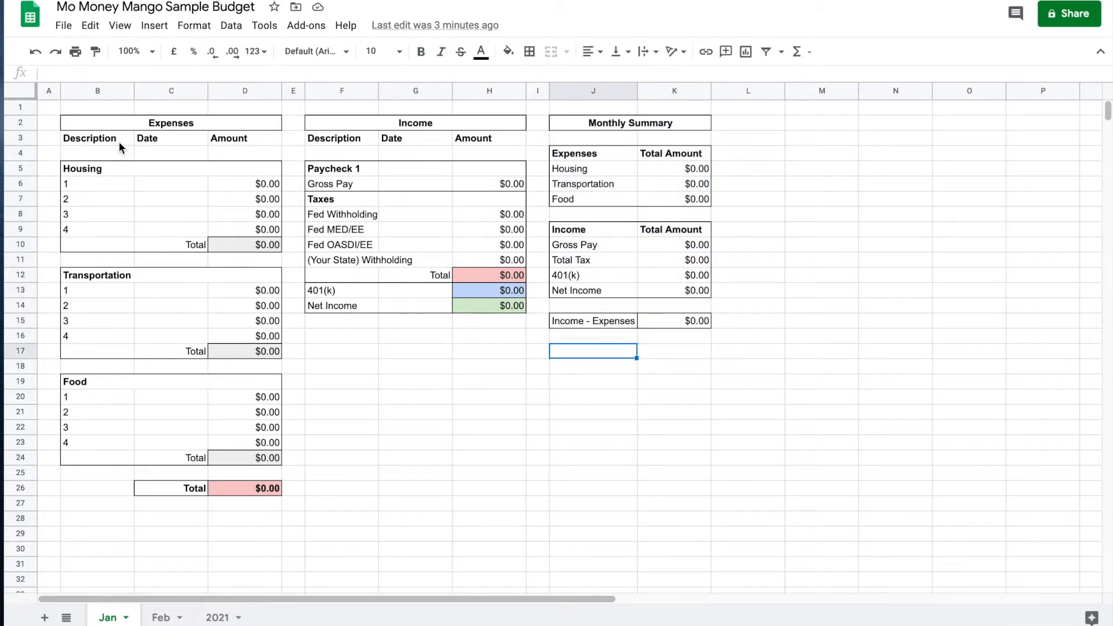
{"action": "left_click", "coordinate": [97, 137]}
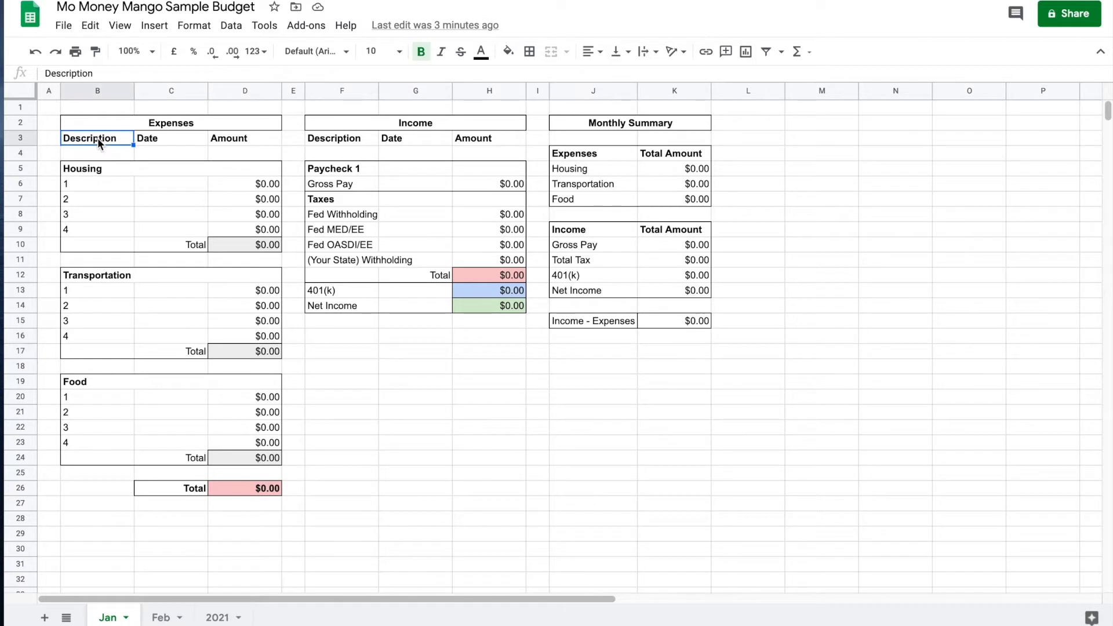
{"action": "left_click", "coordinate": [154, 138]}
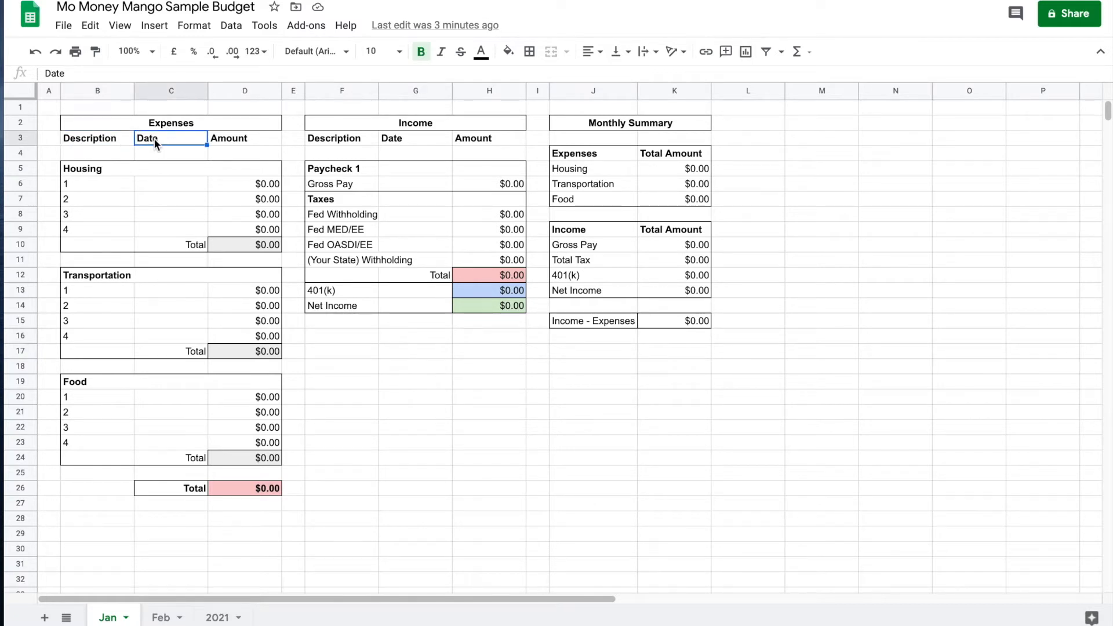
{"action": "left_click", "coordinate": [245, 145]}
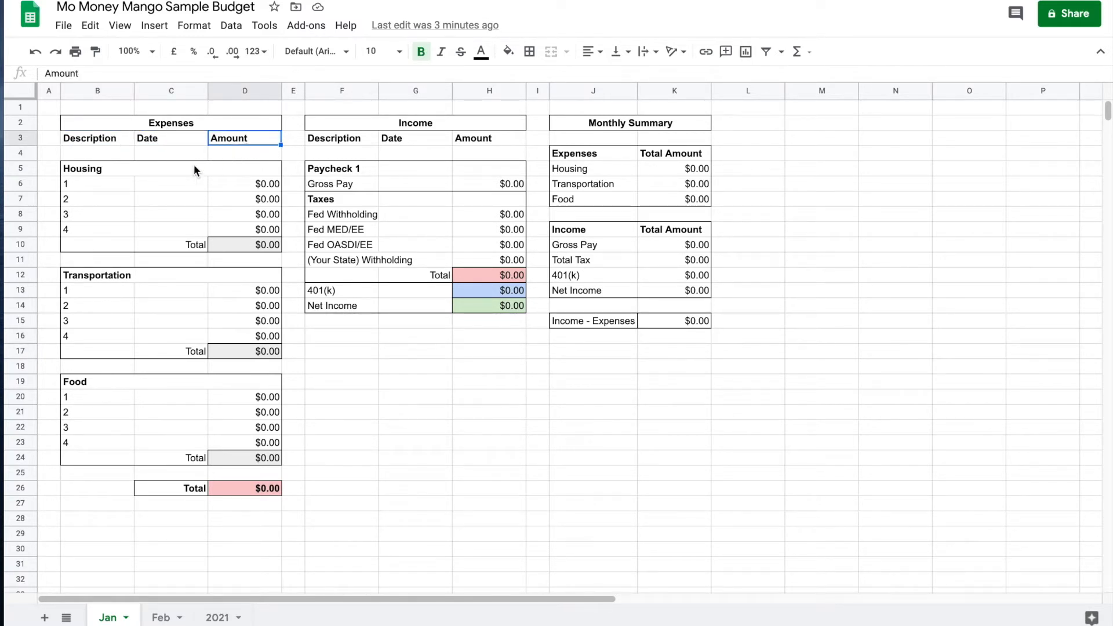
{"action": "left_click_drag", "start_coordinate": [124, 165], "coordinate": [252, 248]}
{"action": "left_click", "coordinate": [253, 250]}
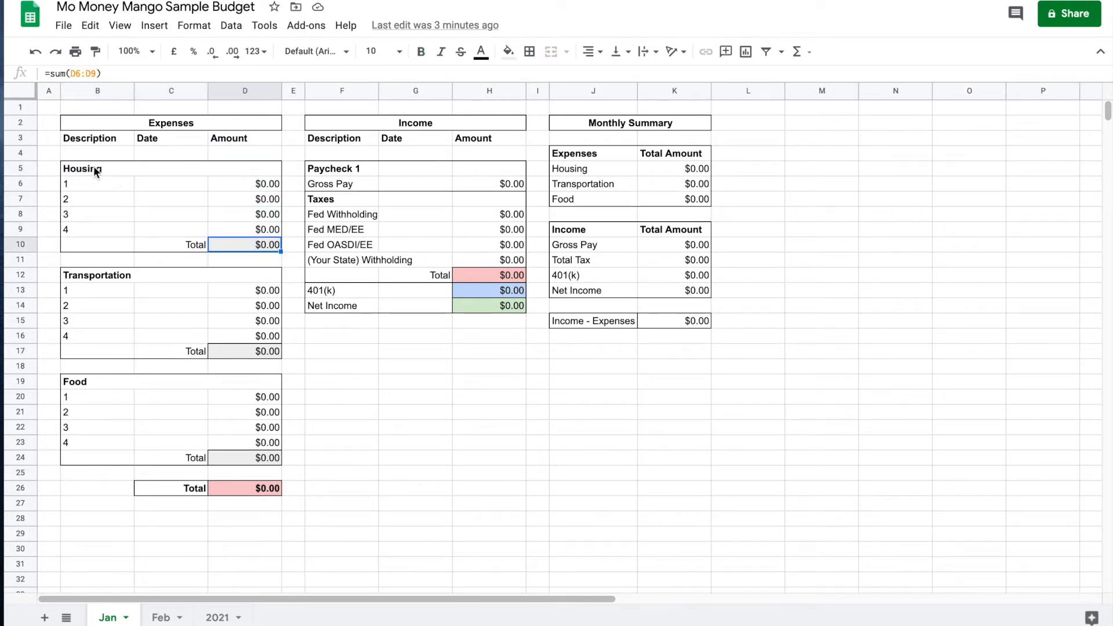
{"action": "left_click", "coordinate": [120, 276]}
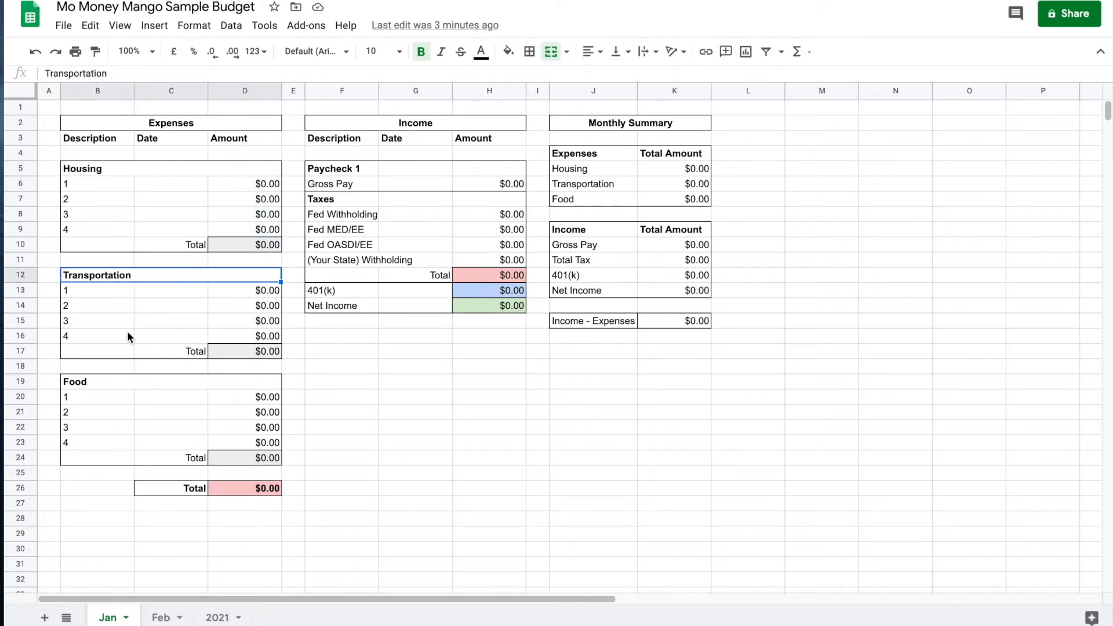
{"action": "left_click", "coordinate": [111, 382]}
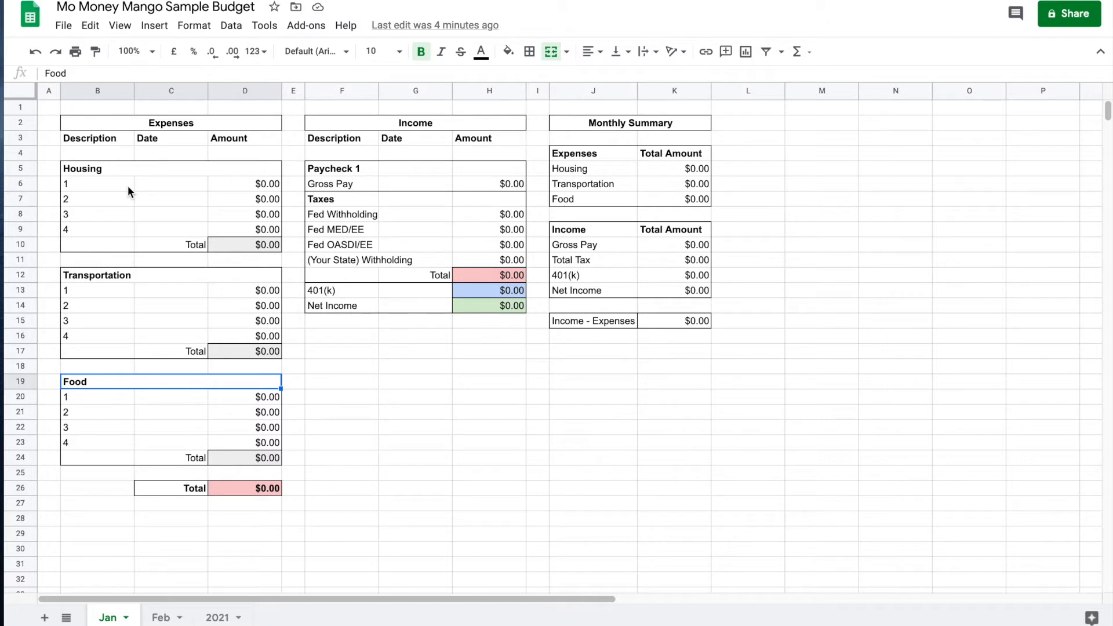
Fill in the first Housing row with description Rent, date 1/15 and amount 750.
{"action": "left_click", "coordinate": [128, 186]}
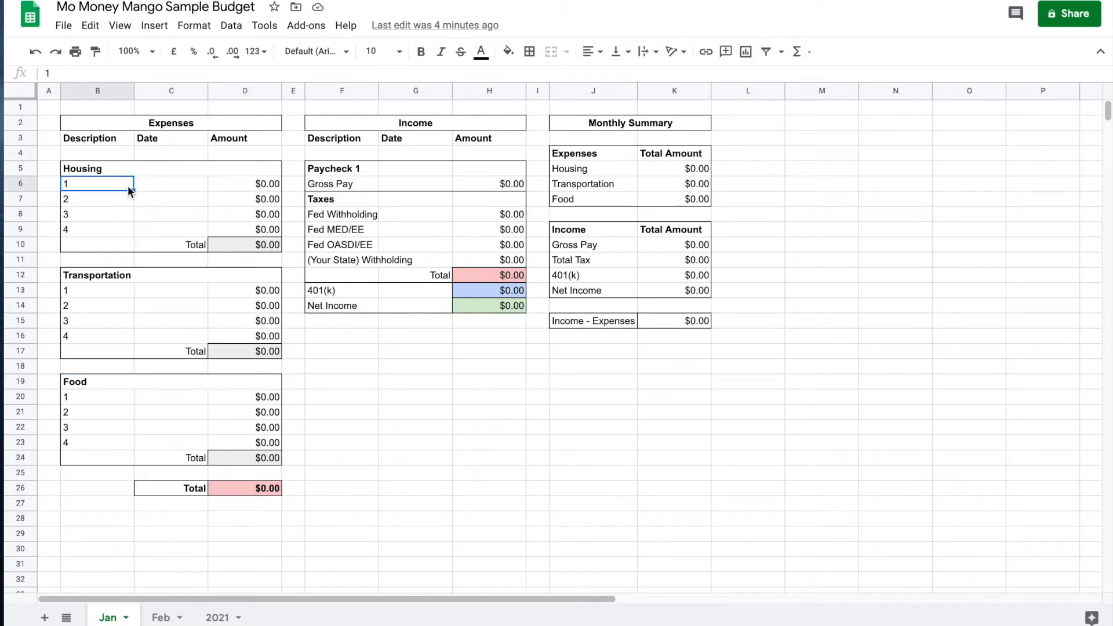
{"action": "type", "text": "Rent"}
{"action": "key", "text": "Tab"}
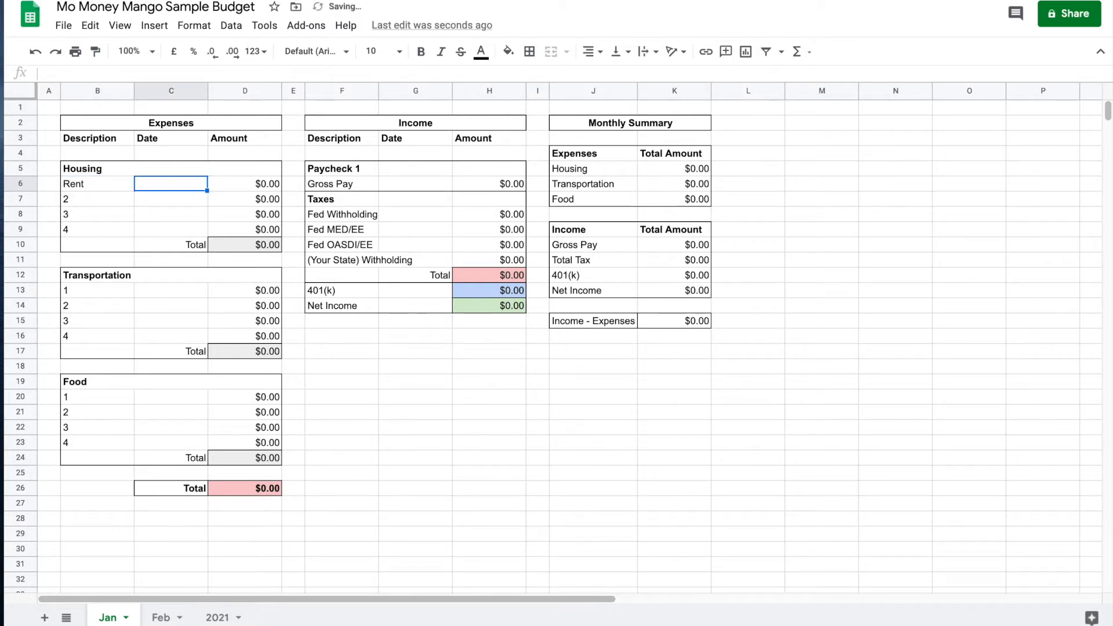
{"action": "type", "text": "1/15"}
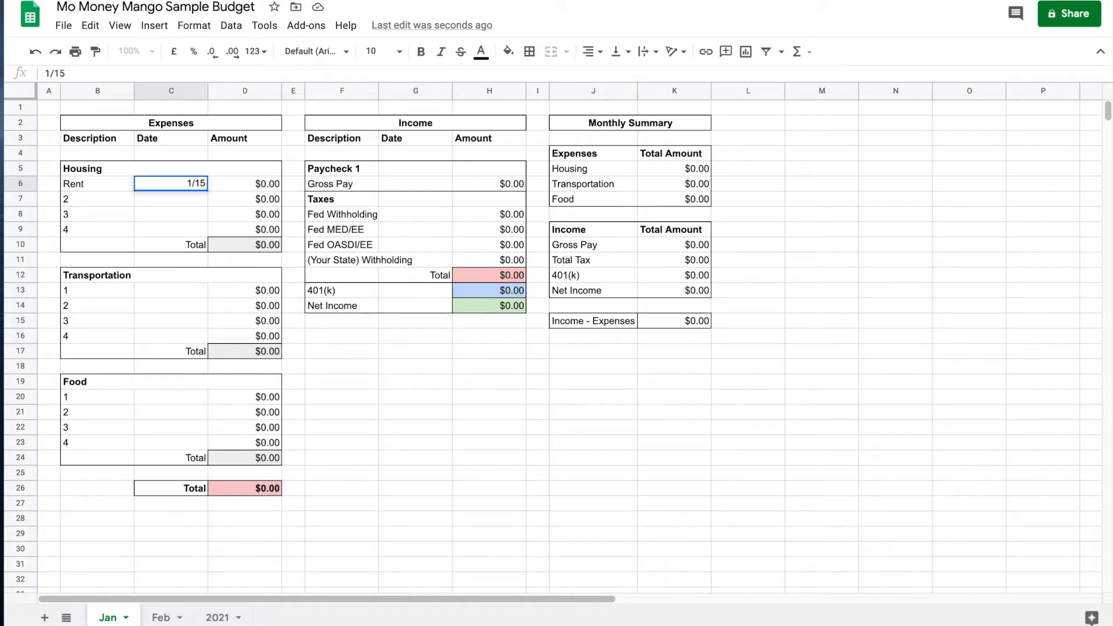
{"action": "key", "text": "Tab"}
{"action": "type", "text": "750"}
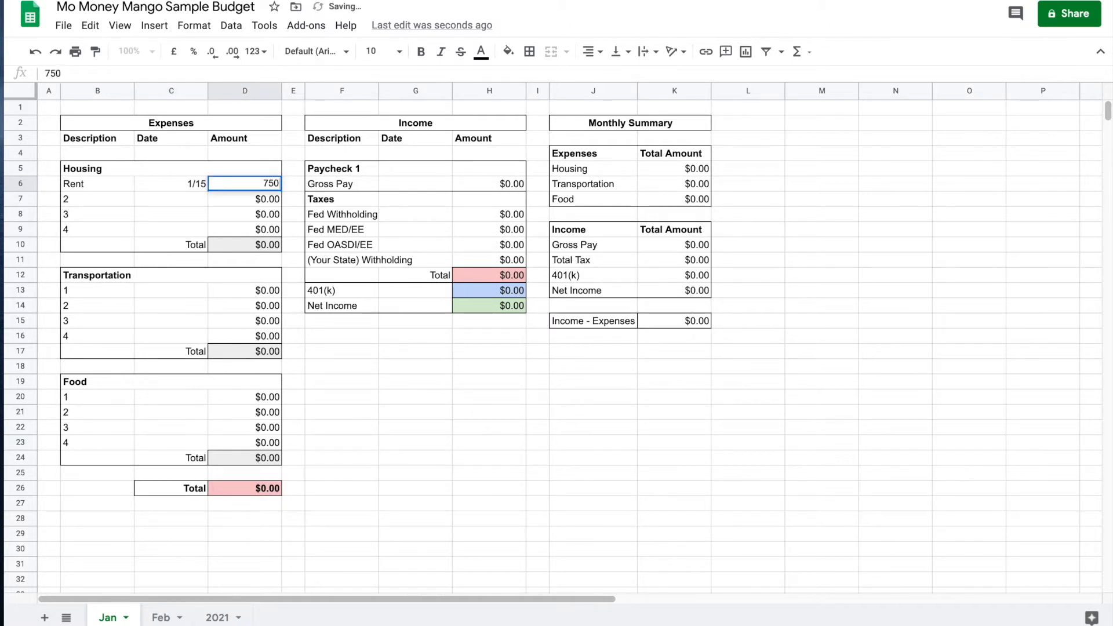
{"action": "key", "text": "Return"}
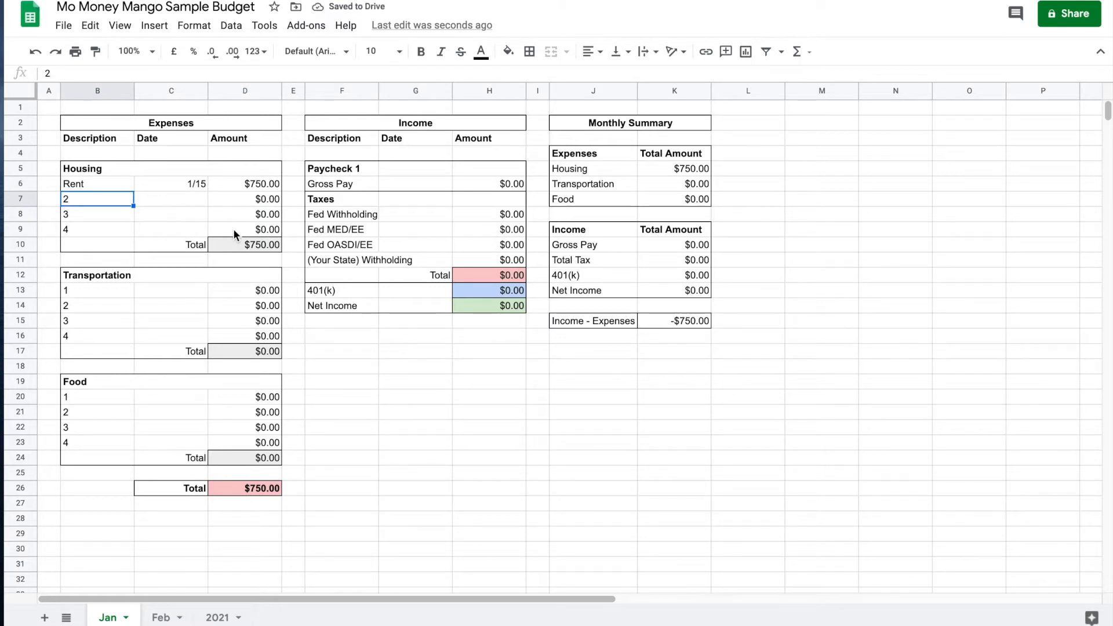
Inspect the formulas behind the Housing total and the overall expenses total without changing them.
{"action": "left_click", "coordinate": [237, 246]}
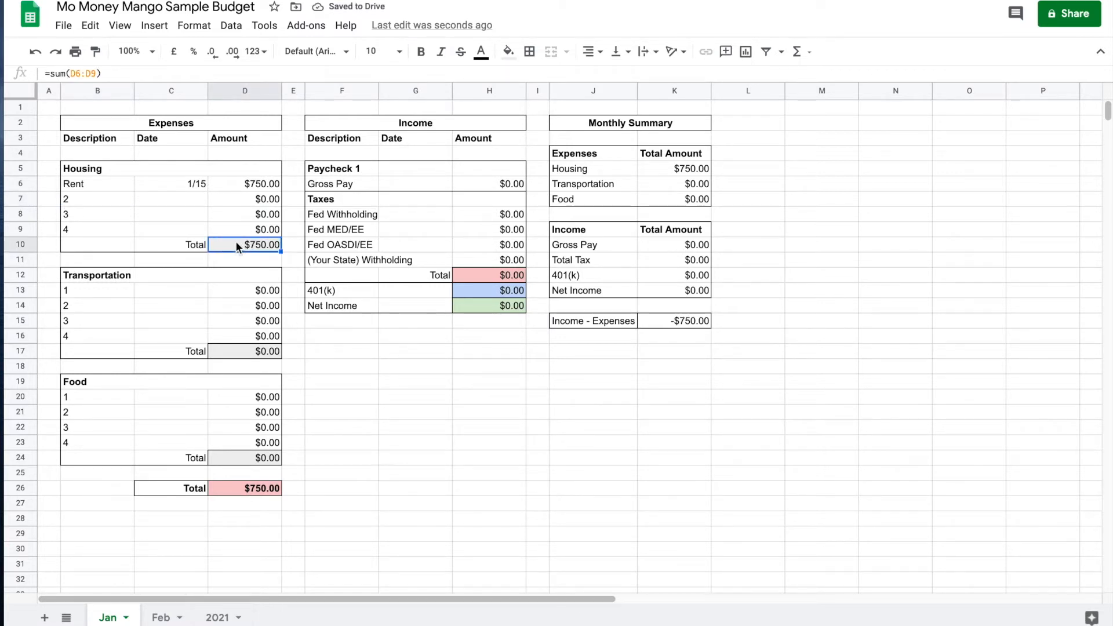
{"action": "double_click", "coordinate": [232, 241]}
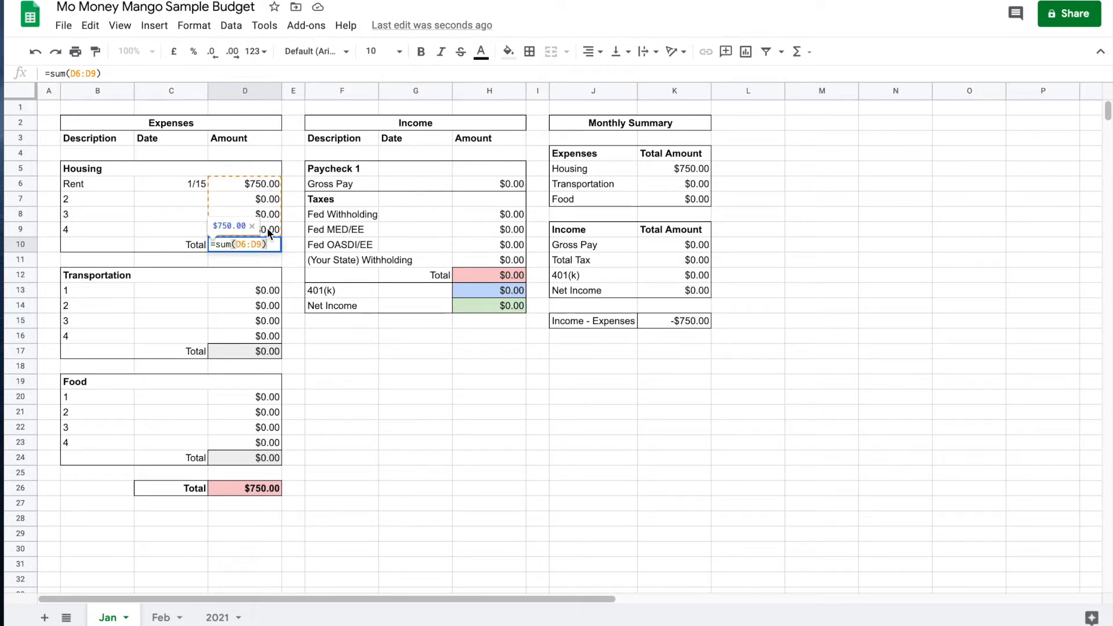
{"action": "key", "text": "Escape"}
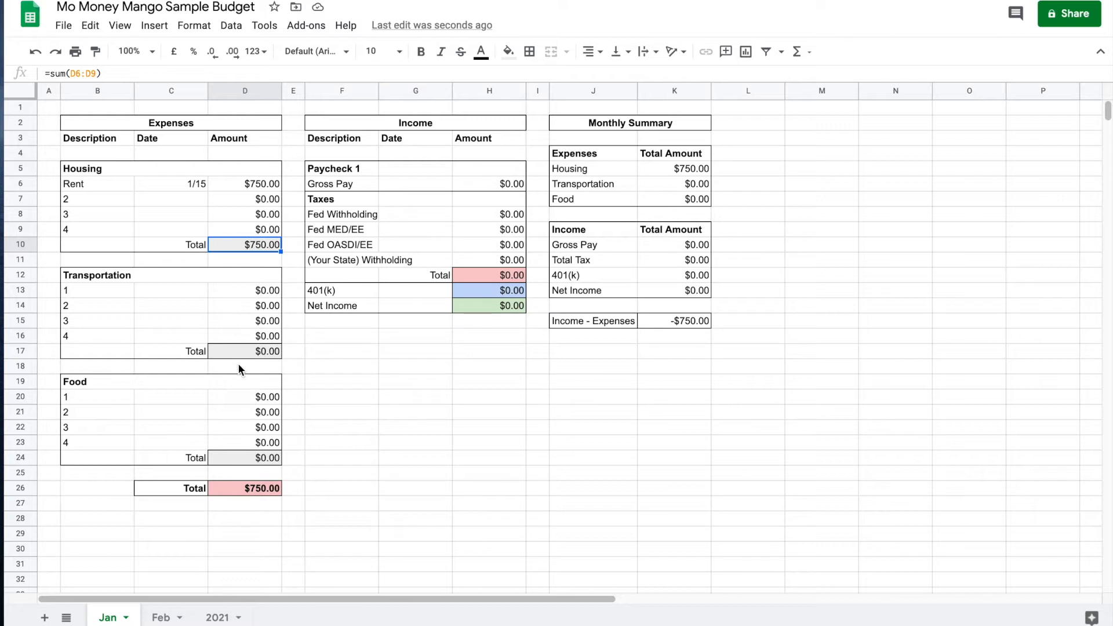
{"action": "left_click", "coordinate": [240, 492]}
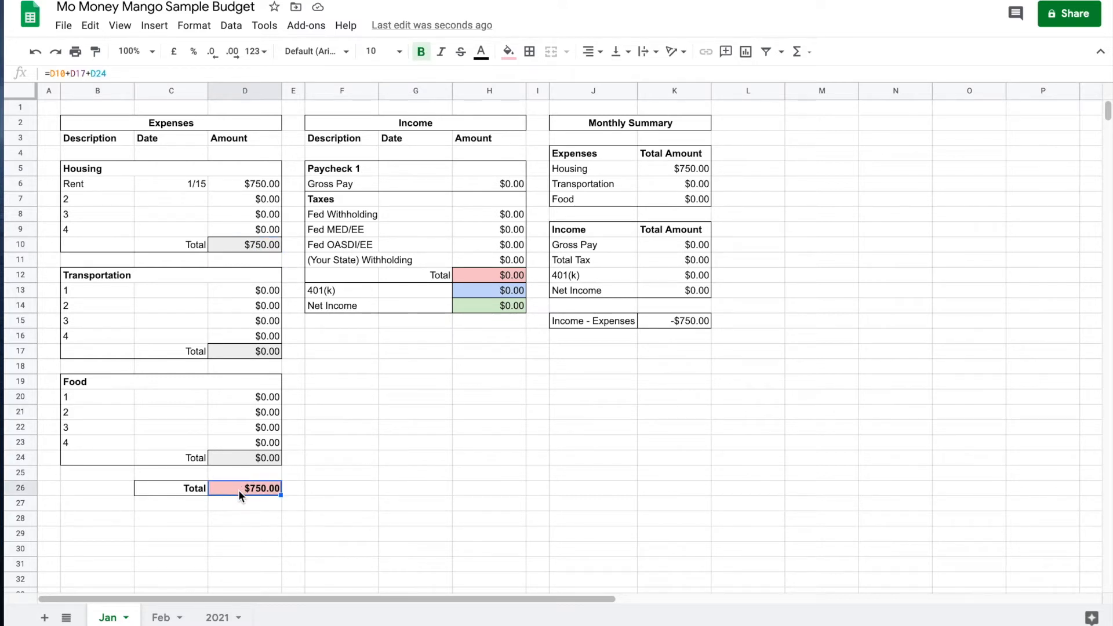
{"action": "double_click", "coordinate": [239, 490]}
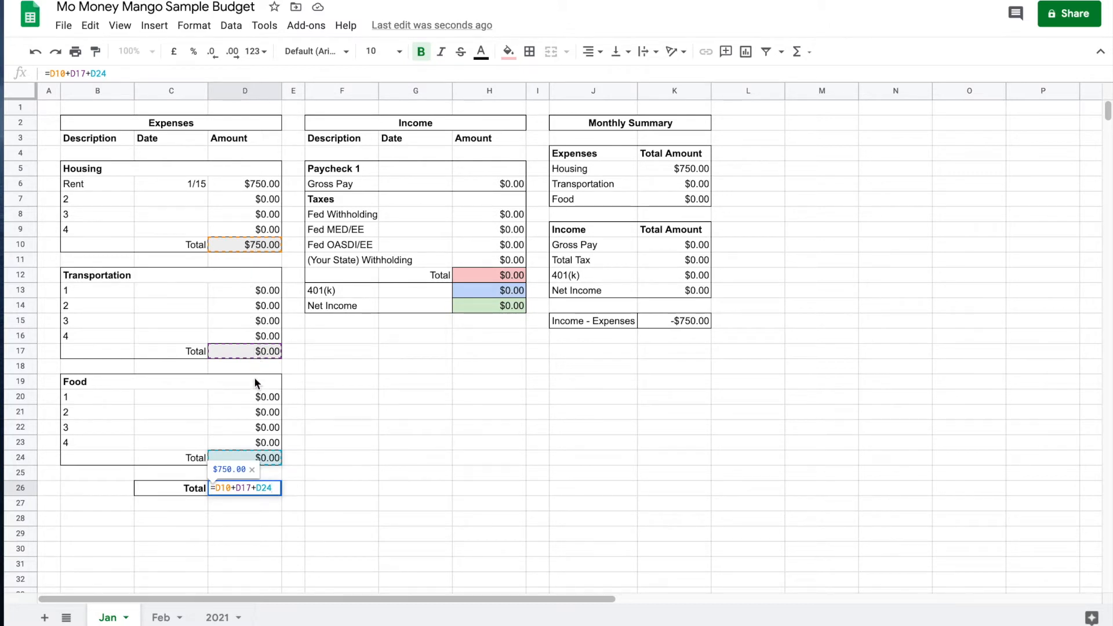
{"action": "left_click", "coordinate": [263, 518]}
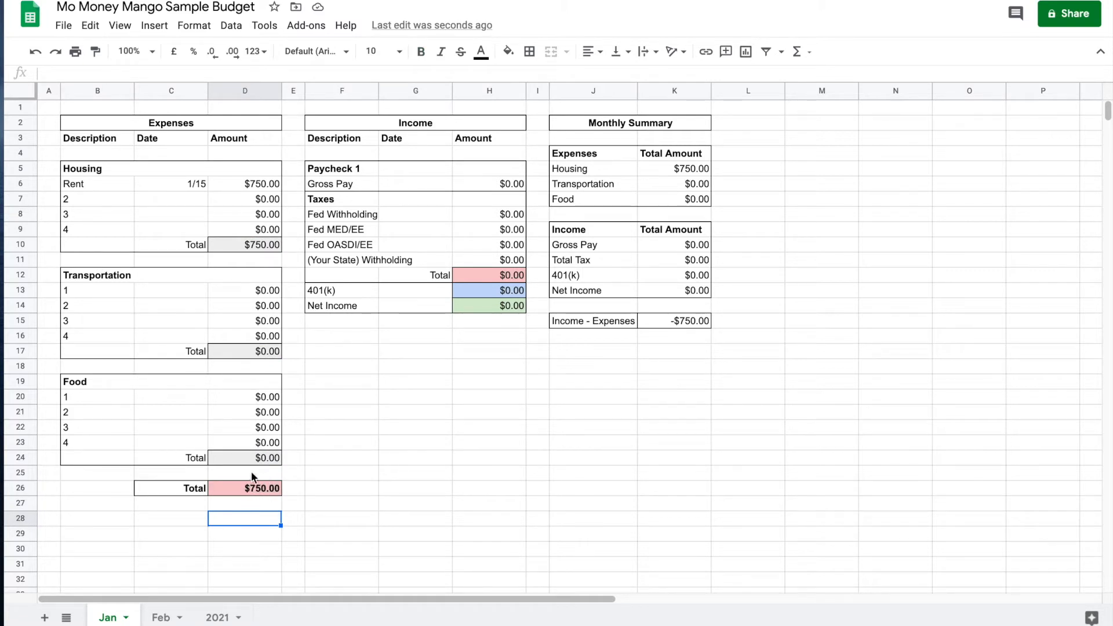
Fill in the second Housing row with description Electric bill, date 1/15 and amount 100.
{"action": "left_click", "coordinate": [99, 201]}
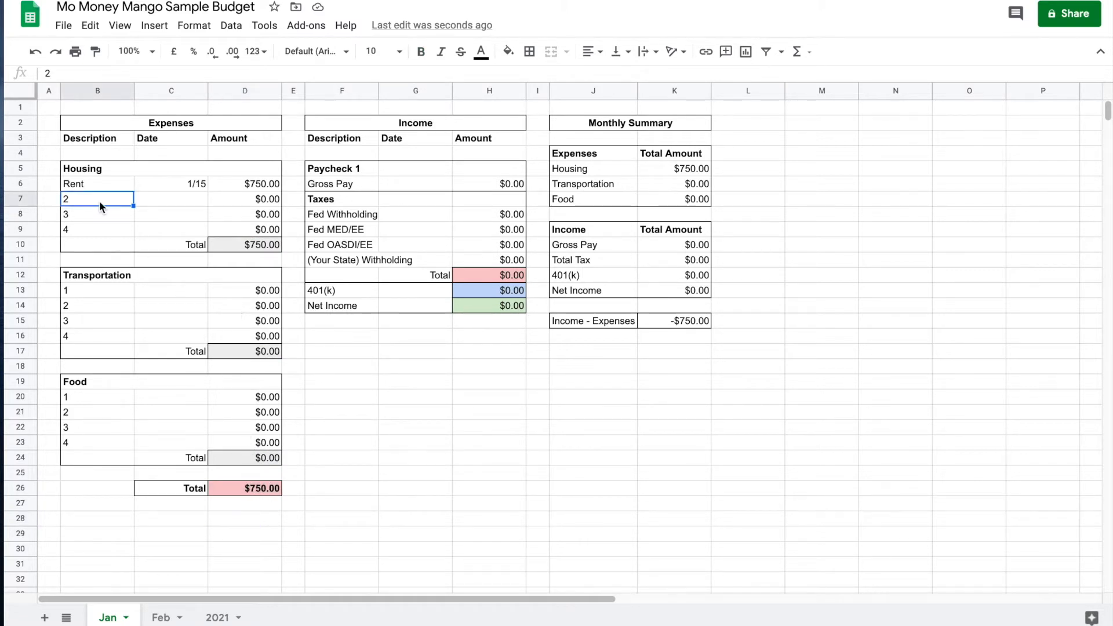
{"action": "type", "text": "Electric bill"}
{"action": "key", "text": "Tab"}
{"action": "type", "text": "1/15"}
{"action": "key", "text": "Tab"}
{"action": "type", "text": "100"}
{"action": "key", "text": "Return"}
Fill in the third Housing row with description Phone Bill, date 1/20 and amount 50, and check the Housing total.
{"action": "type", "text": "Phone Bill"}
{"action": "key", "text": "Tab"}
{"action": "type", "text": "1/20"}
{"action": "key", "text": "Tab"}
{"action": "type", "text": "50"}
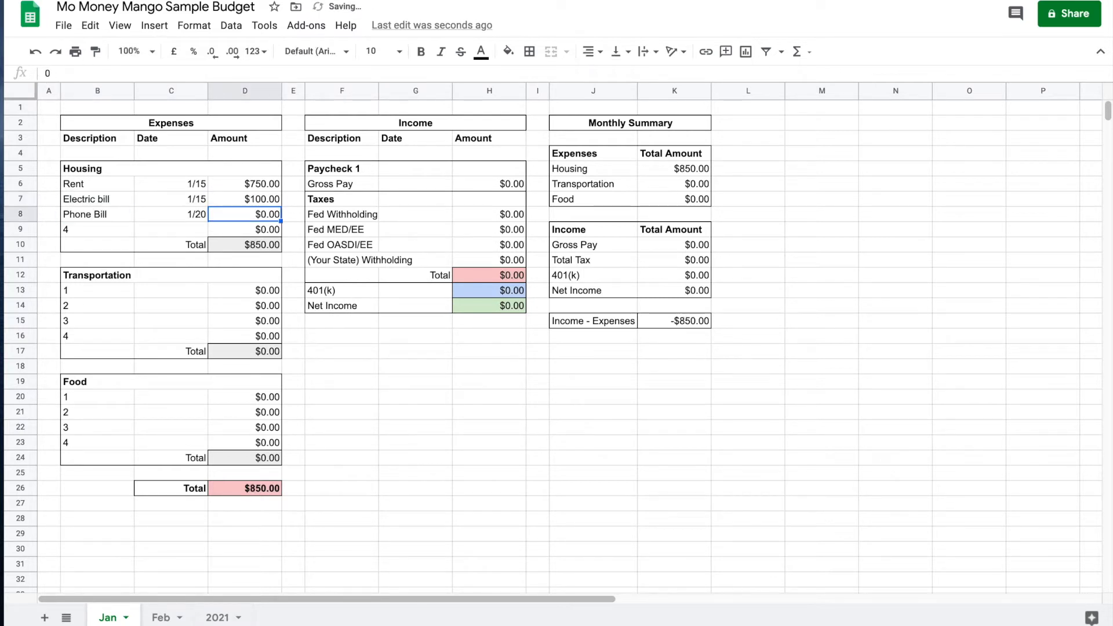
{"action": "key", "text": "Return"}
{"action": "left_click", "coordinate": [235, 245]}
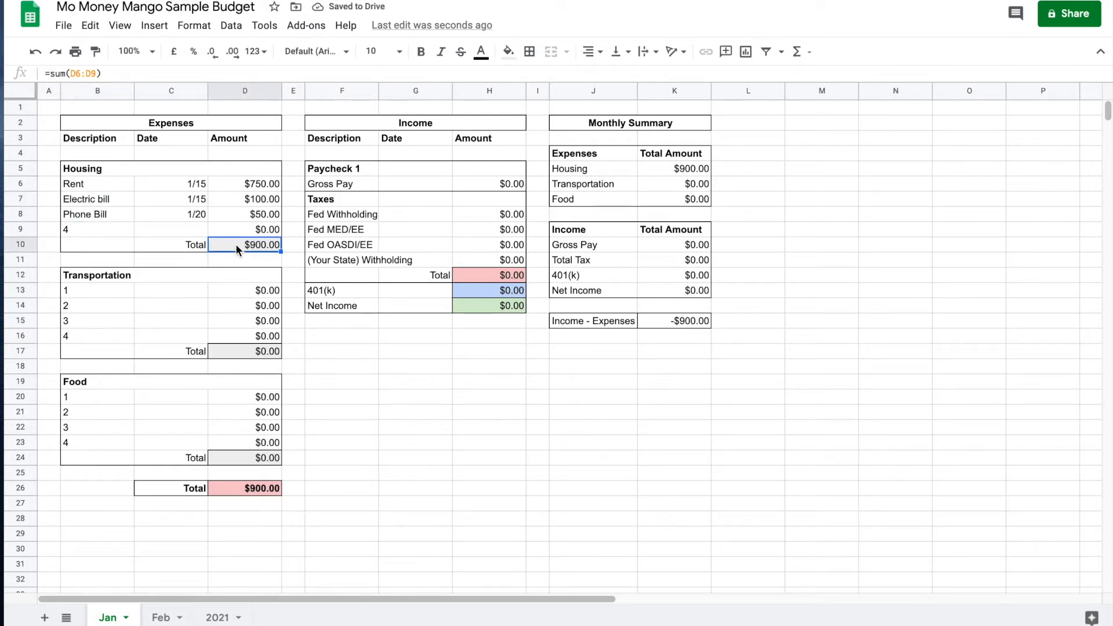
Enter Car insurance as the description of the first Transportation expense.
{"action": "left_click", "coordinate": [130, 290]}
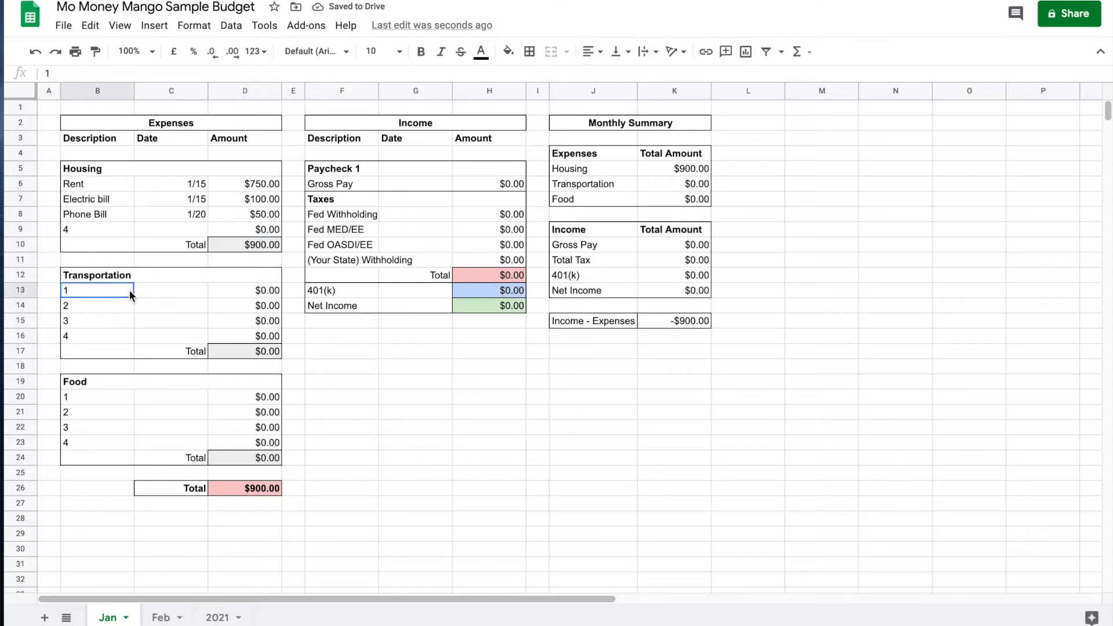
{"action": "type", "text": "Car insurance"}
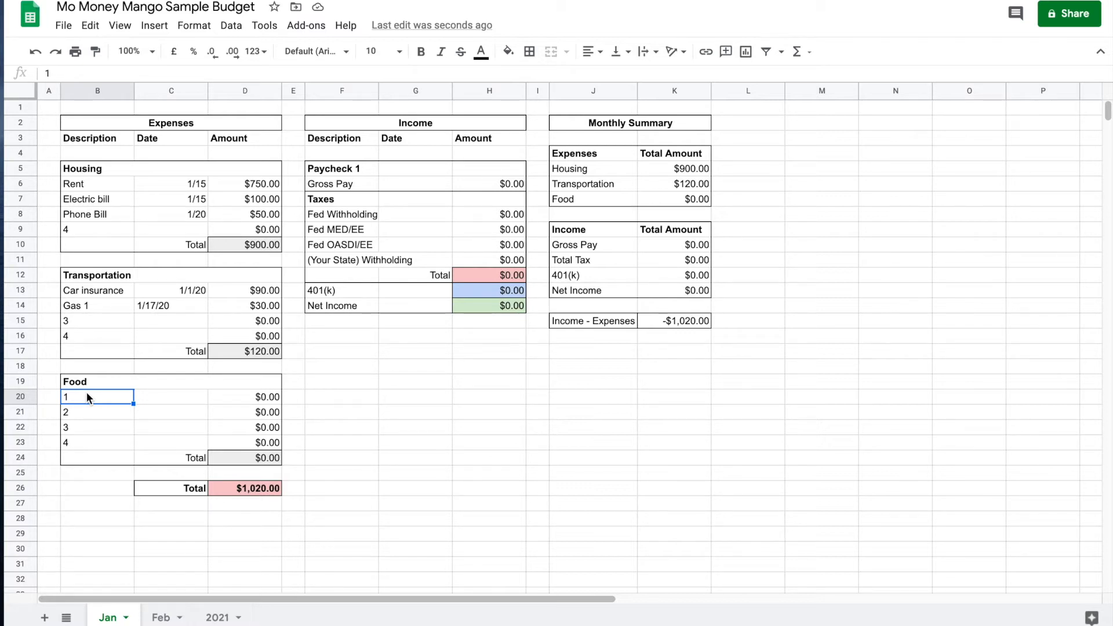
Fill in the first Food row with description Publix, date 1/10 and amount 50.
{"action": "type", "text": "Publi"}
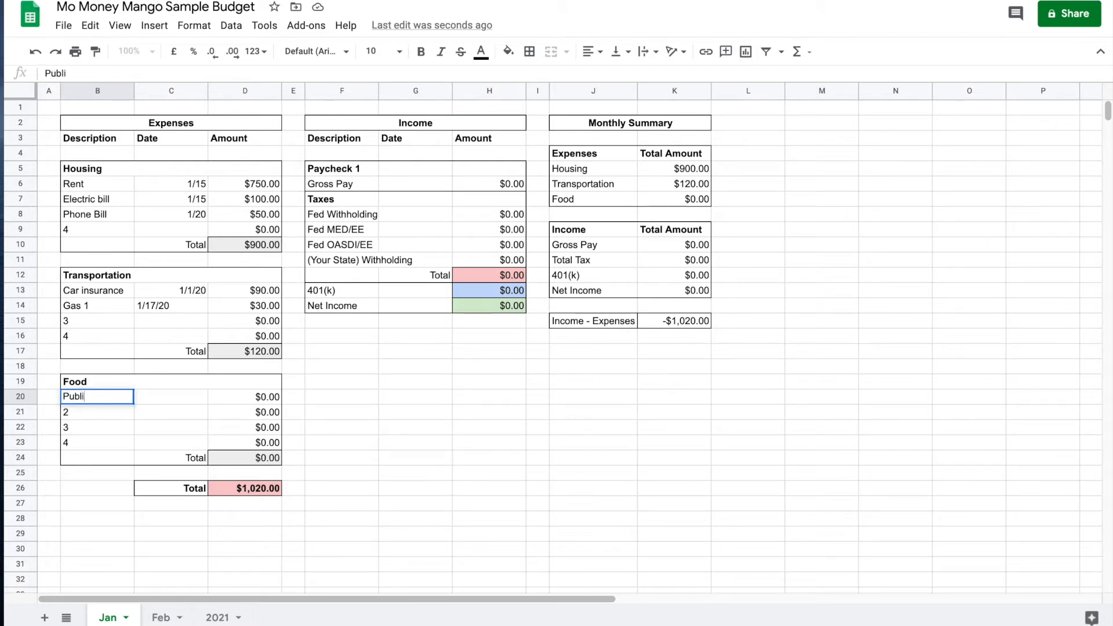
{"action": "type", "text": "x"}
{"action": "key", "text": "Tab"}
{"action": "type", "text": "1/10"}
{"action": "key", "text": "Tab"}
{"action": "type", "text": "50"}
{"action": "key", "text": "Return"}
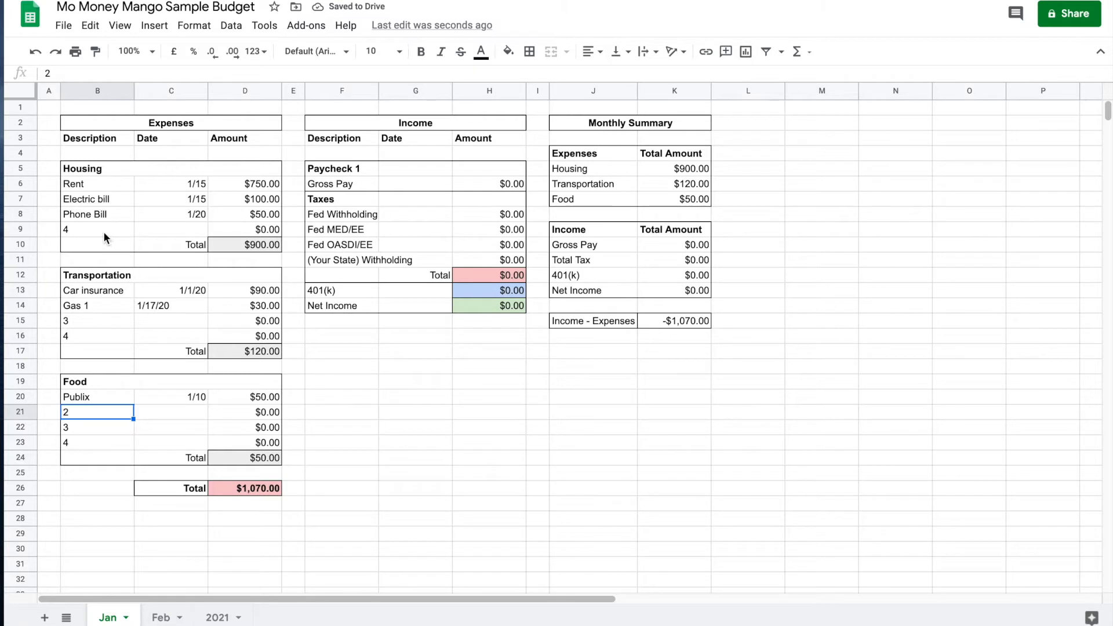
Review the unused rows remaining in the Housing and Transportation categories.
{"action": "left_click_drag", "start_coordinate": [87, 227], "coordinate": [231, 229]}
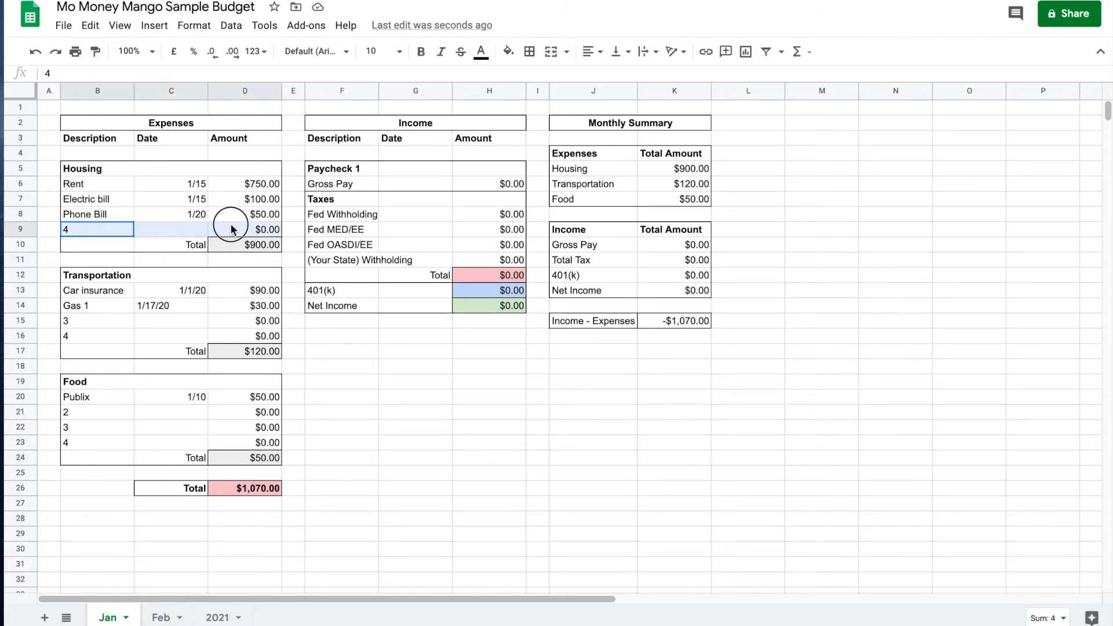
{"action": "left_click_drag", "start_coordinate": [231, 229], "coordinate": [231, 229]}
{"action": "left_click_drag", "start_coordinate": [85, 320], "coordinate": [256, 342]}
{"action": "left_click", "coordinate": [319, 356]}
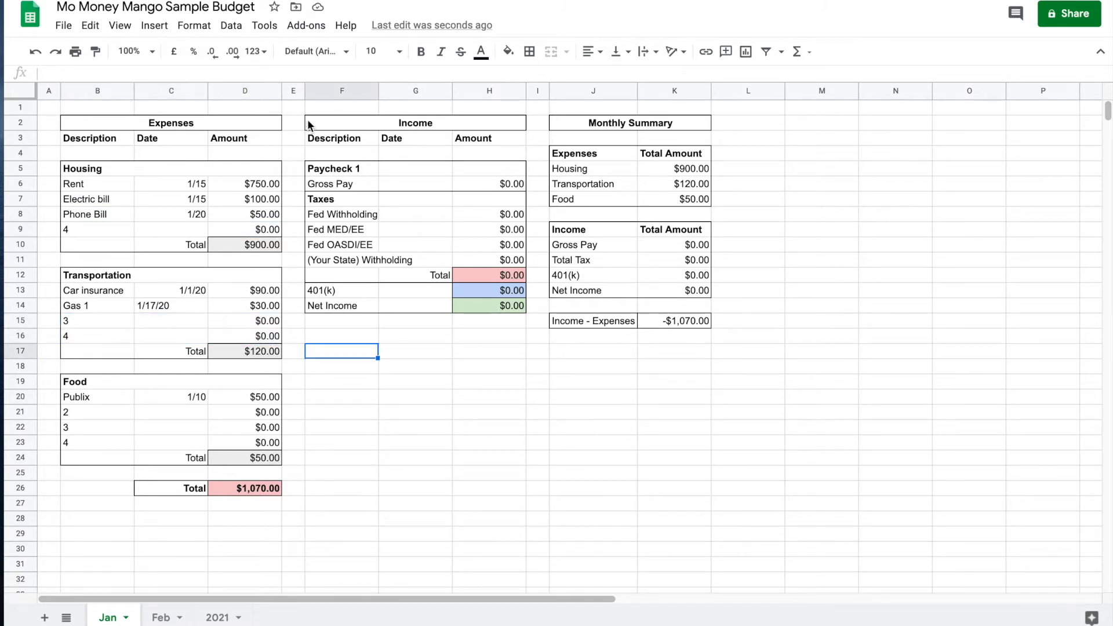
Widen column E and enter 950 in cell E10, beside the Housing total, to compare the two amounts.
{"action": "left_click_drag", "start_coordinate": [305, 91], "coordinate": [379, 92]}
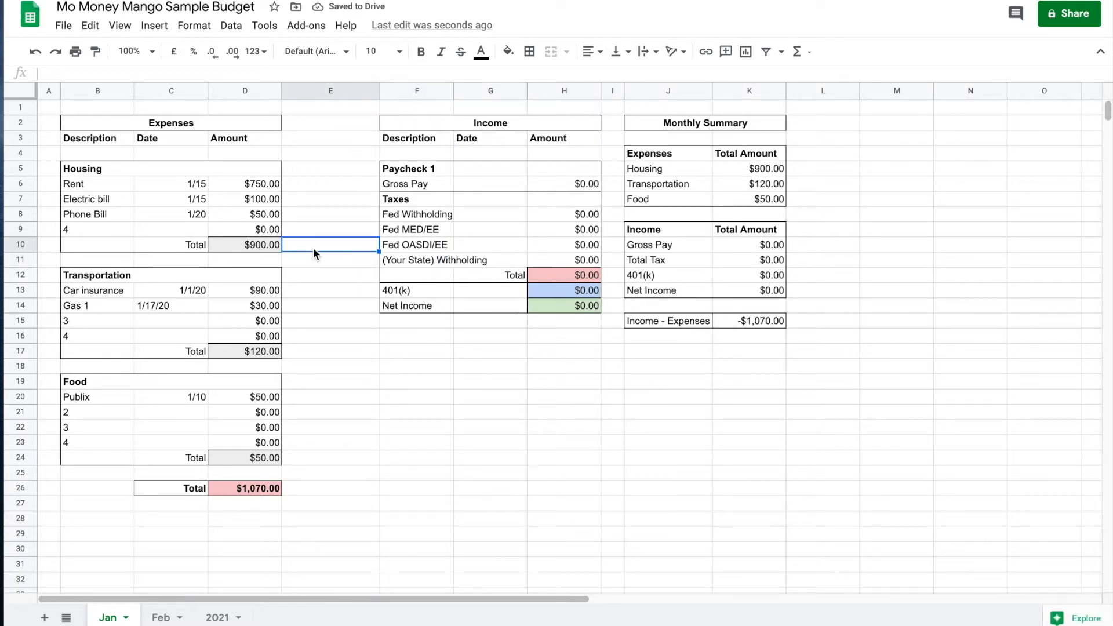
{"action": "type", "text": "950"}
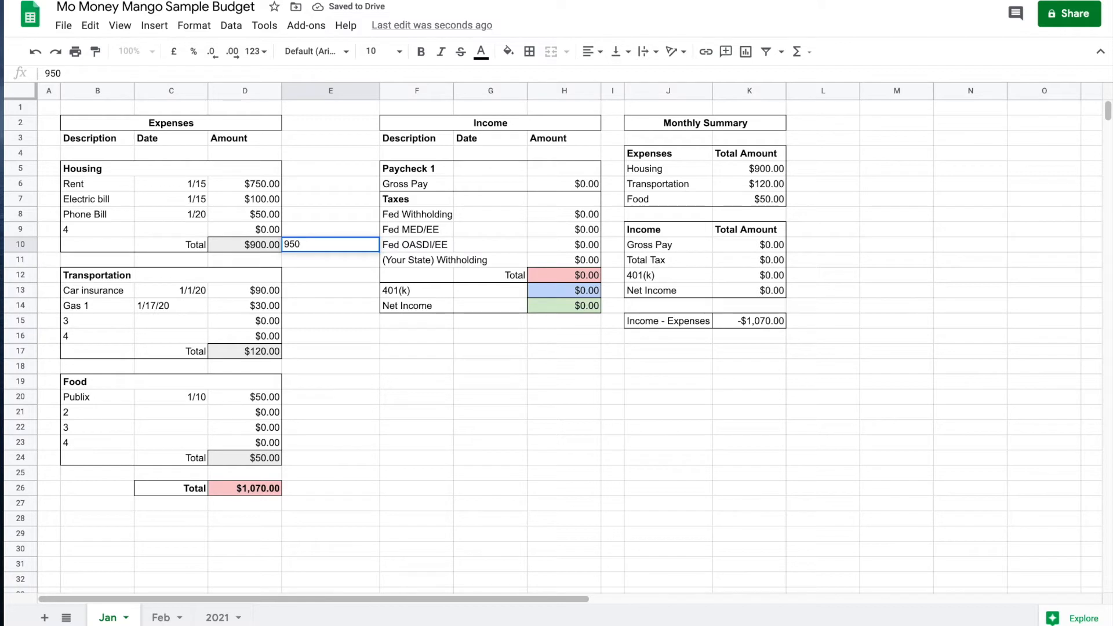
{"action": "key", "text": "Return"}
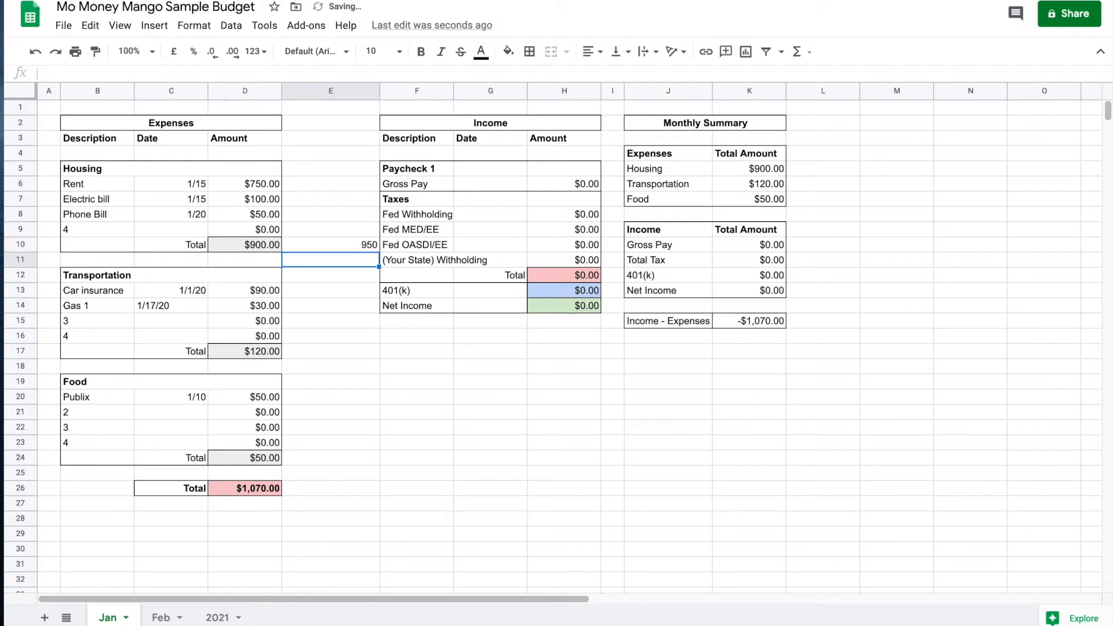
{"action": "left_click", "coordinate": [315, 246]}
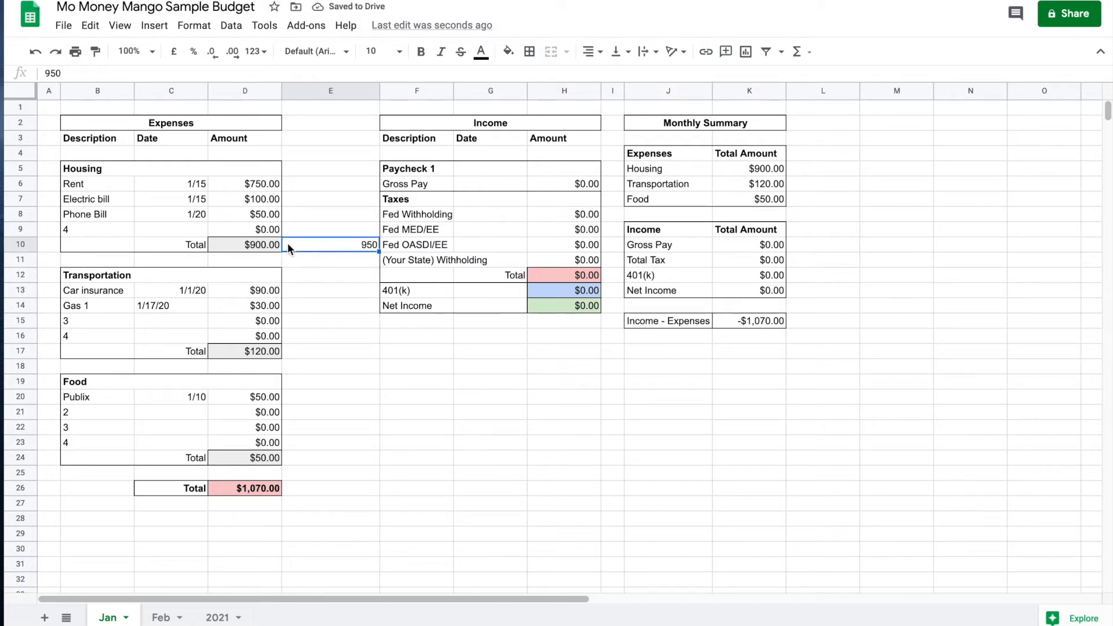
{"action": "left_click_drag", "start_coordinate": [229, 241], "coordinate": [298, 242]}
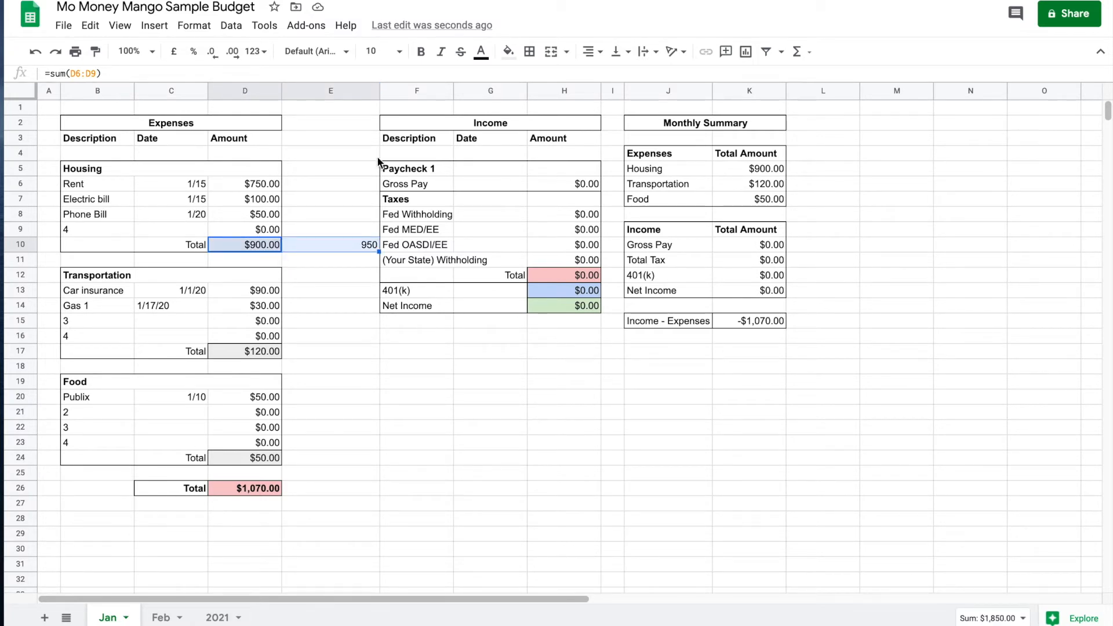
{"action": "left_click", "coordinate": [348, 244]}
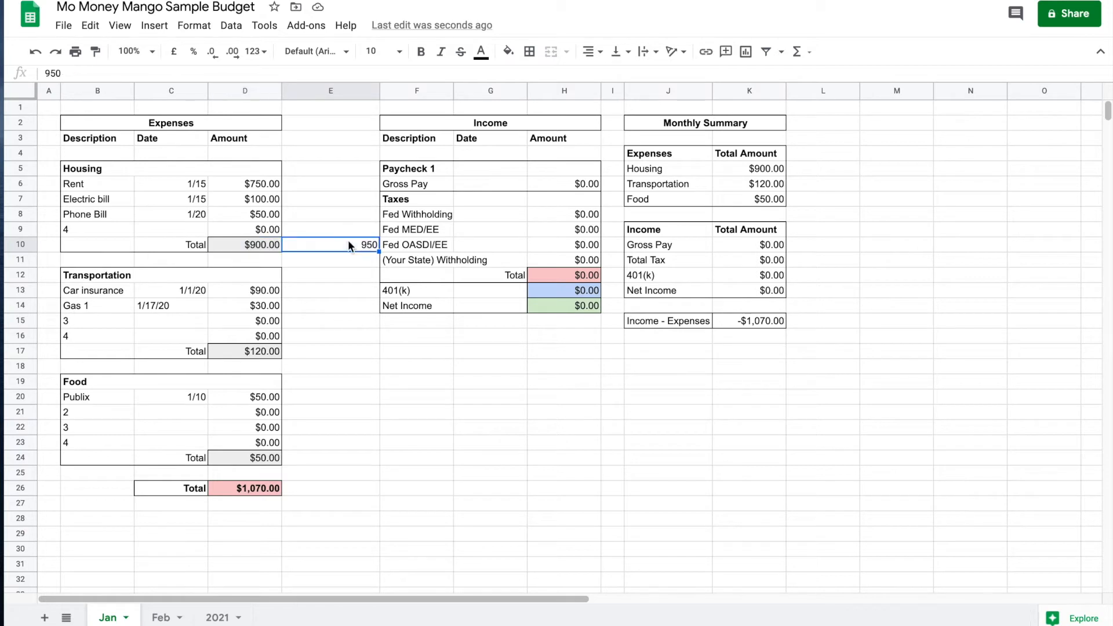
Clear the comparison amount from cell E10 and narrow column E back to a slim spacer.
{"action": "key", "text": "Delete"}
{"action": "left_click_drag", "start_coordinate": [379, 91], "coordinate": [308, 91]}
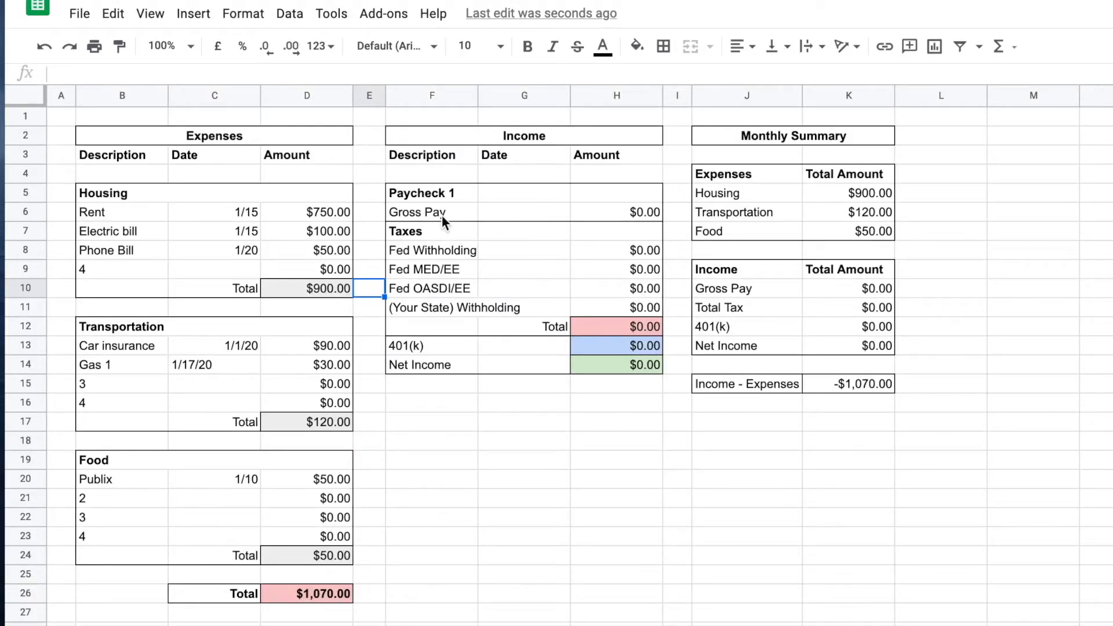
Fill in the Gross Pay row of Paycheck 1 with date 1/20 and amount 1000.
{"action": "left_click", "coordinate": [496, 213]}
{"action": "type", "text": "1/20"}
{"action": "key", "text": "Return"}
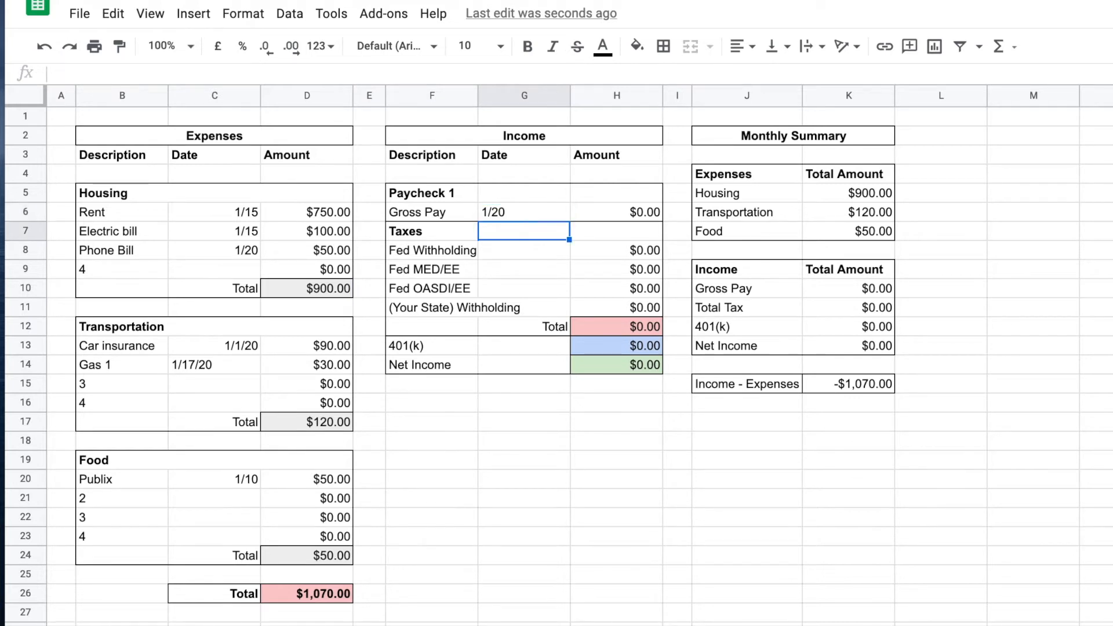
{"action": "left_click", "coordinate": [585, 216]}
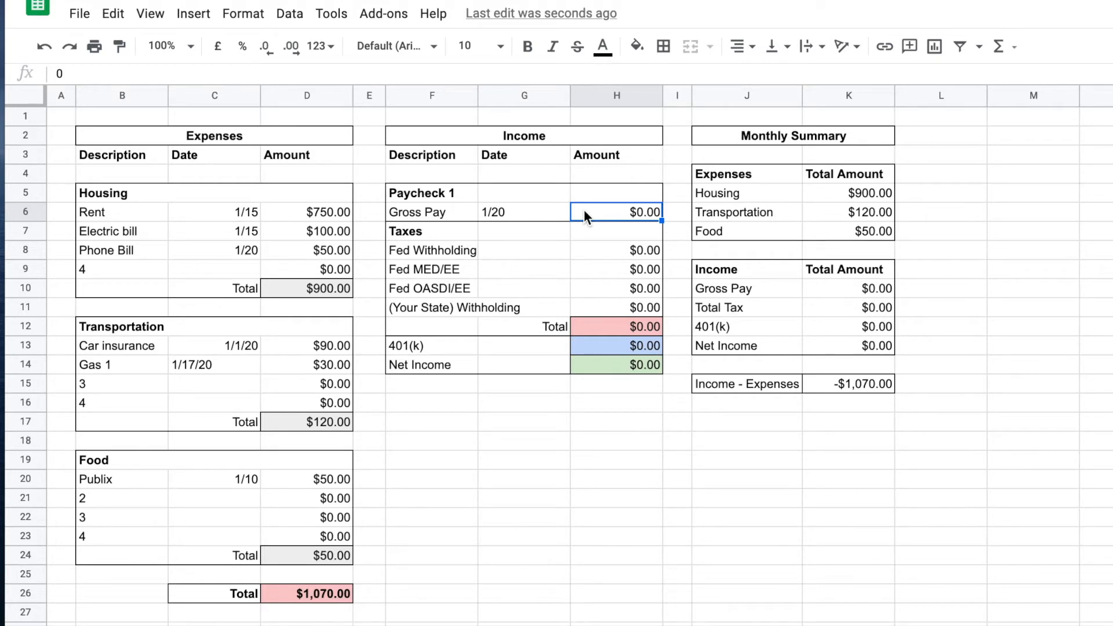
{"action": "type", "text": "1000"}
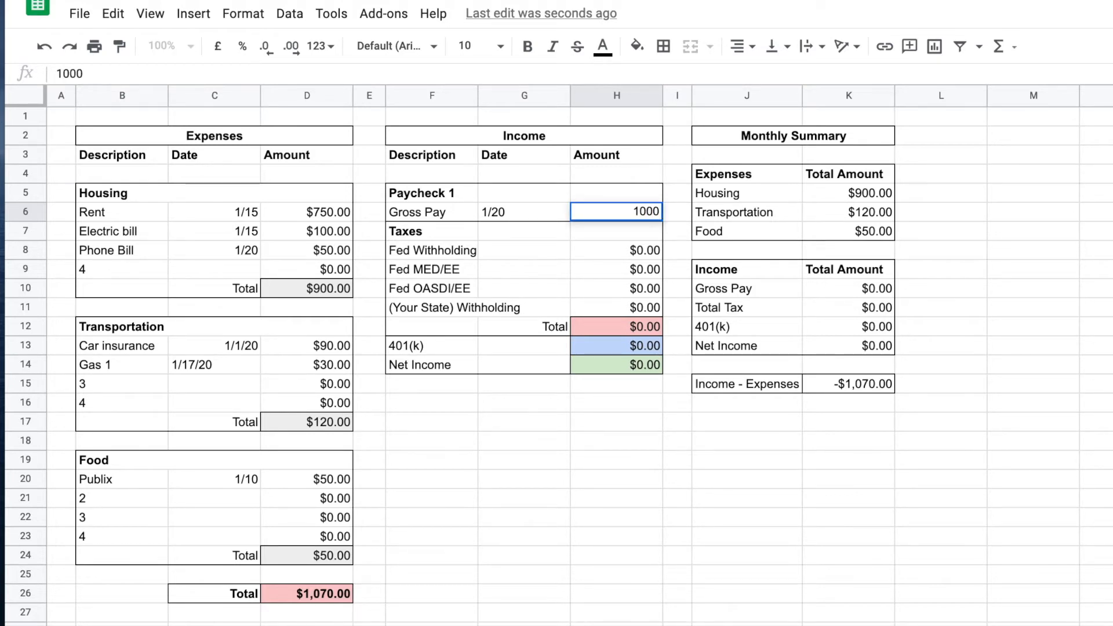
{"action": "key", "text": "Return"}
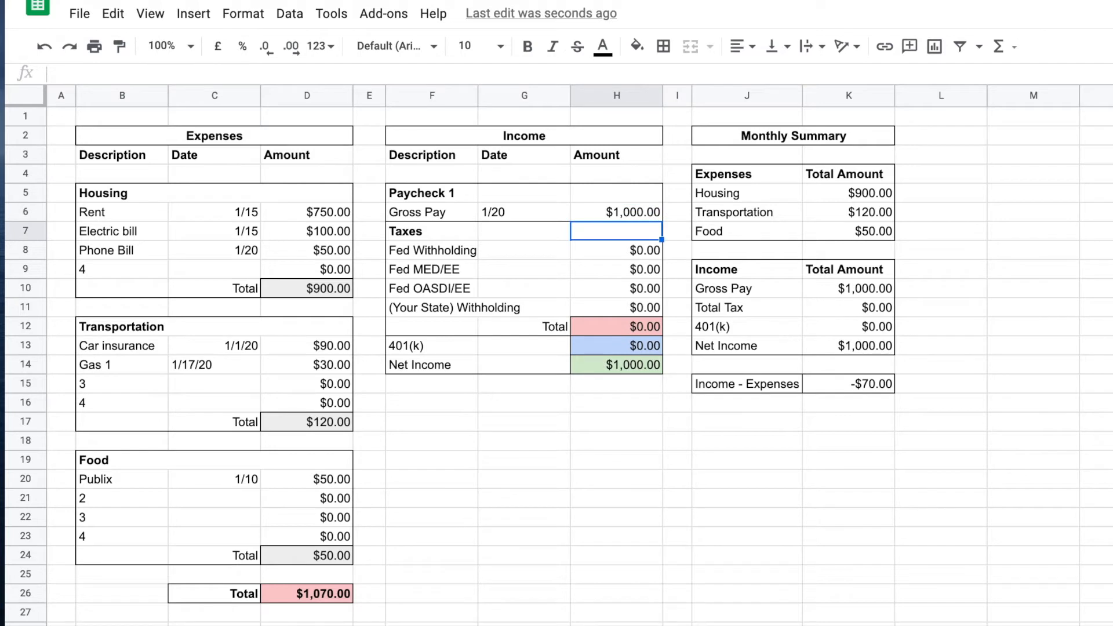
{"action": "left_click", "coordinate": [608, 208]}
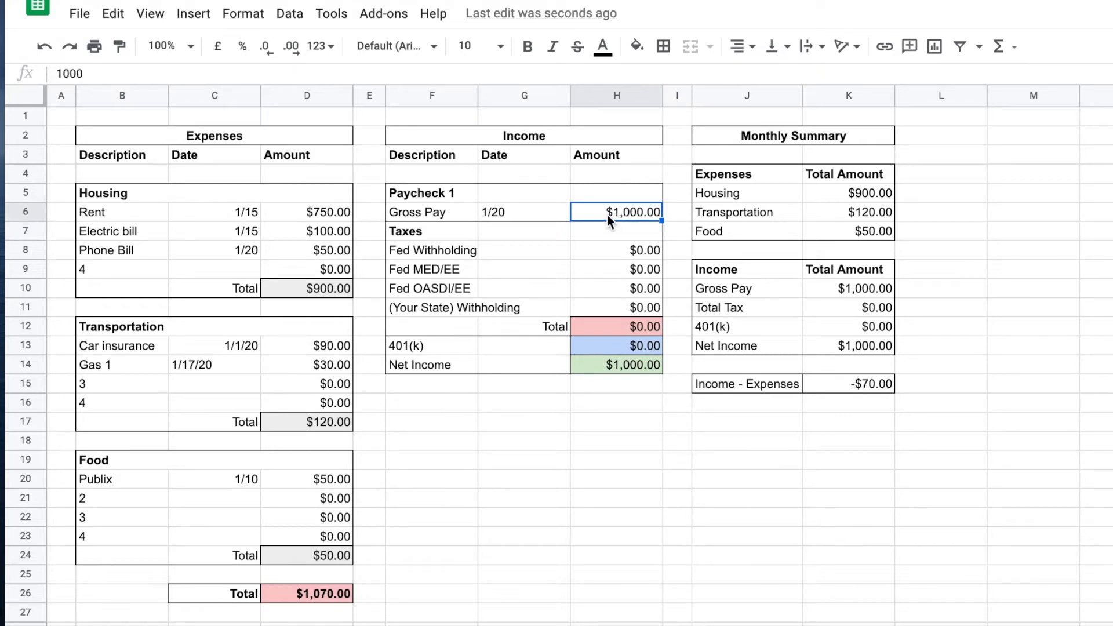
Enter the paycheck taxes: Fed Withholding 100, Fed MED/EE 50, Fed OASDI/EE 40 and (Your State) Withholding 50.
{"action": "left_click", "coordinate": [603, 243]}
{"action": "type", "text": "100"}
{"action": "key", "text": "Return"}
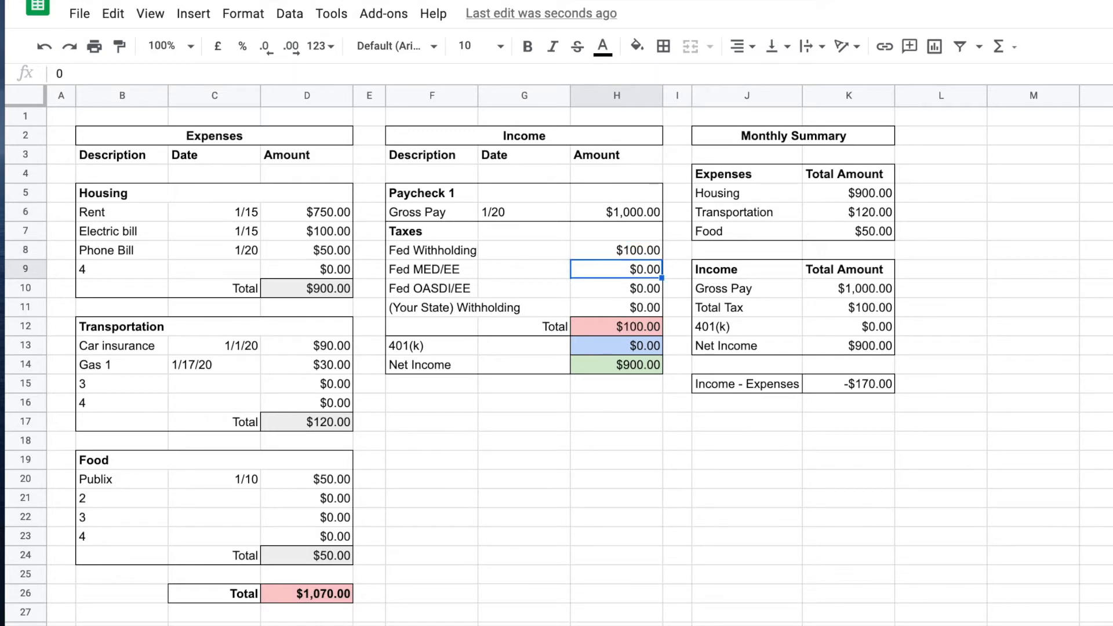
{"action": "type", "text": "50"}
{"action": "key", "text": "Return"}
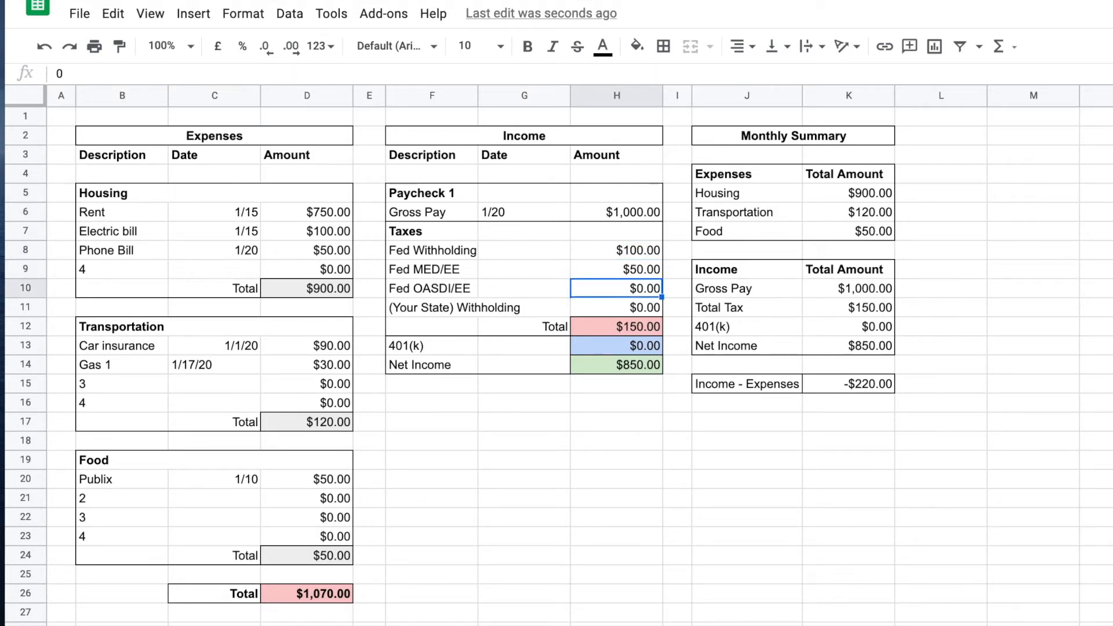
{"action": "type", "text": "40"}
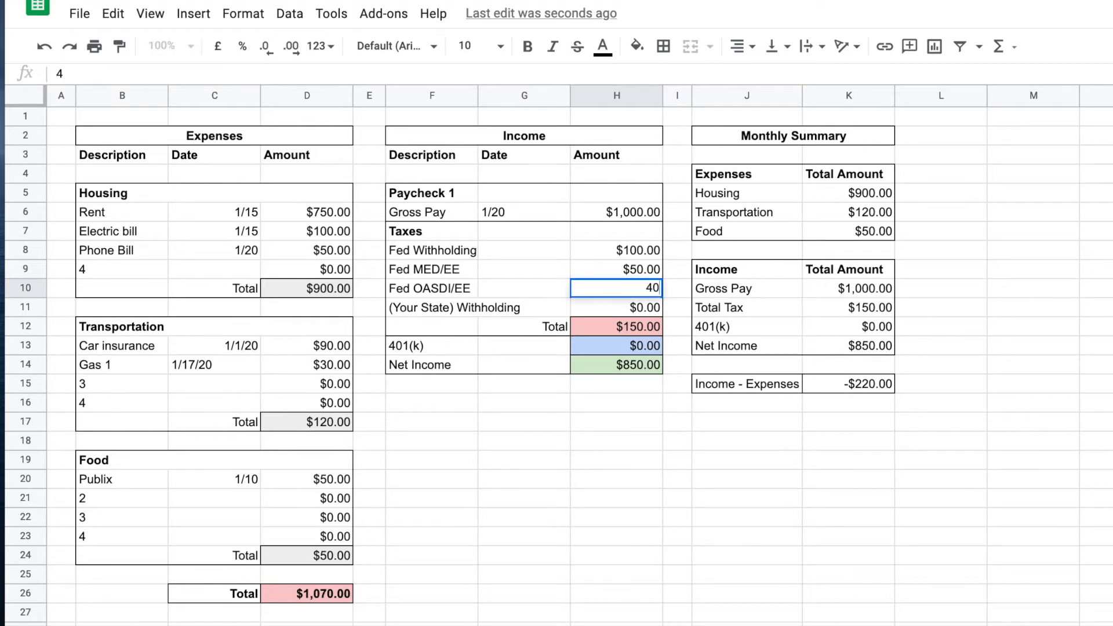
{"action": "key", "text": "Return"}
{"action": "type", "text": "50"}
{"action": "key", "text": "Return"}
Review the four tax rows of Paycheck 1 and the formulas behind the tax Total and Net Income.
{"action": "left_click", "coordinate": [434, 311]}
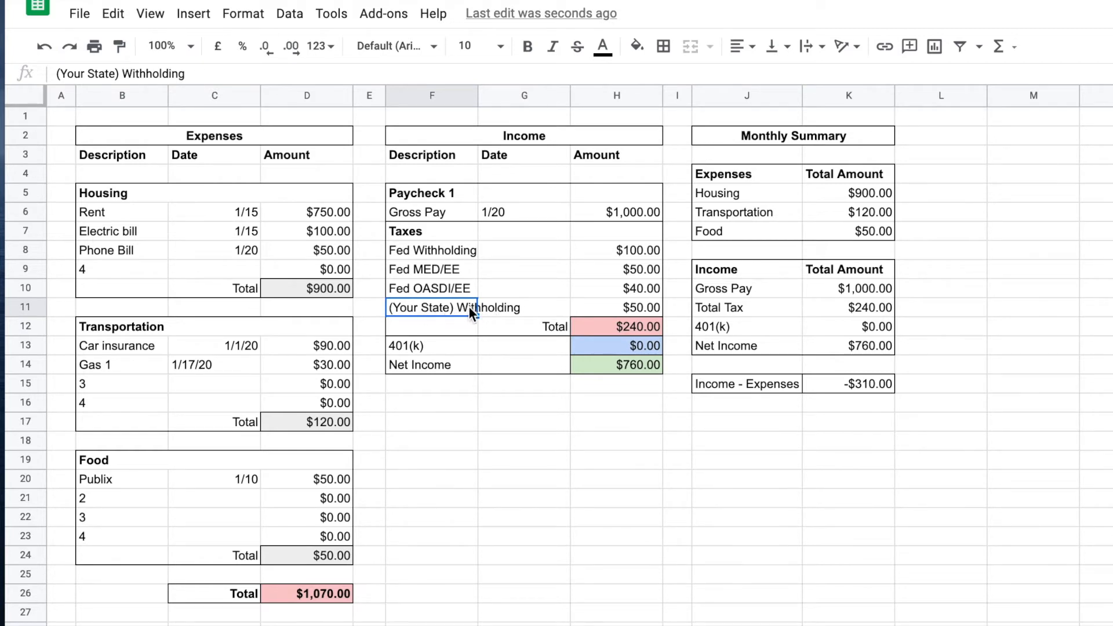
{"action": "left_click_drag", "start_coordinate": [442, 252], "coordinate": [447, 288]}
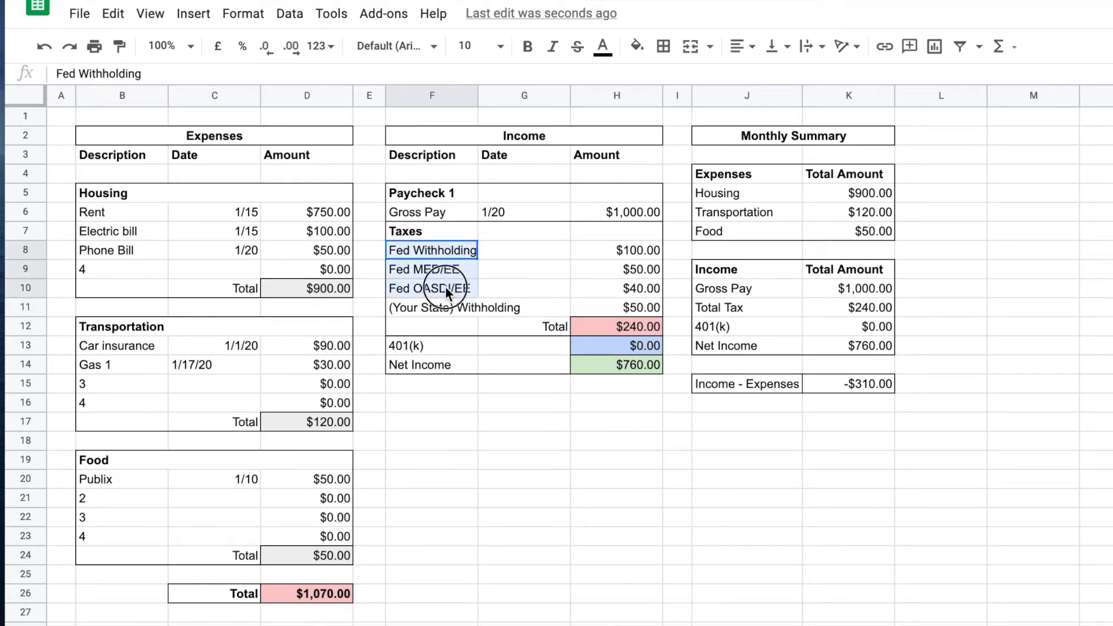
{"action": "left_click_drag", "start_coordinate": [445, 286], "coordinate": [445, 287]}
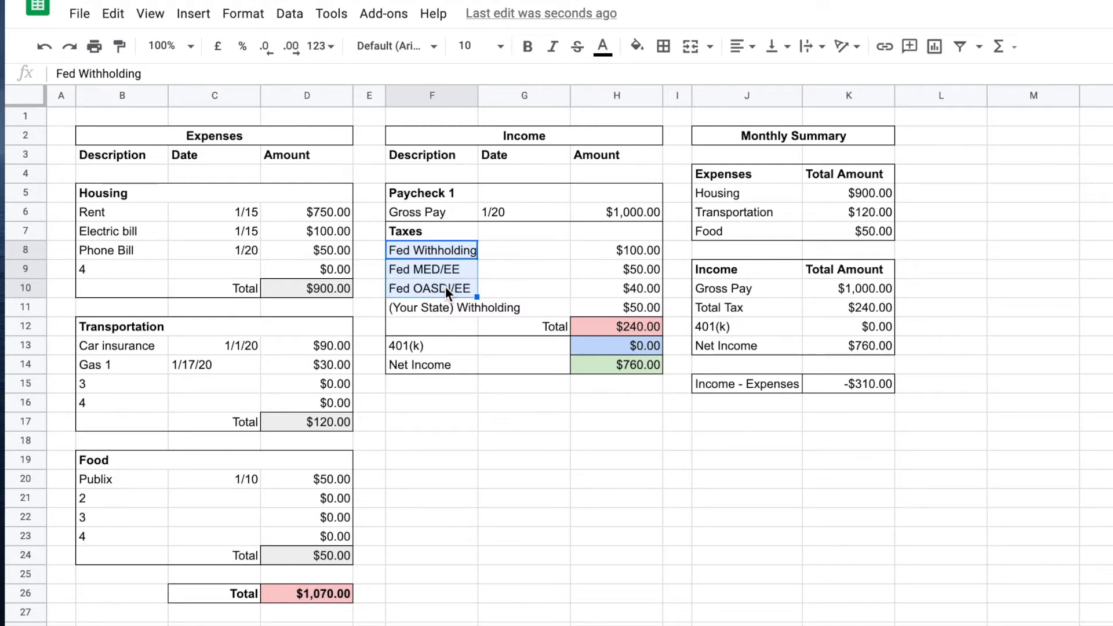
{"action": "left_click", "coordinate": [446, 286]}
{"action": "left_click_drag", "start_coordinate": [439, 251], "coordinate": [443, 309]}
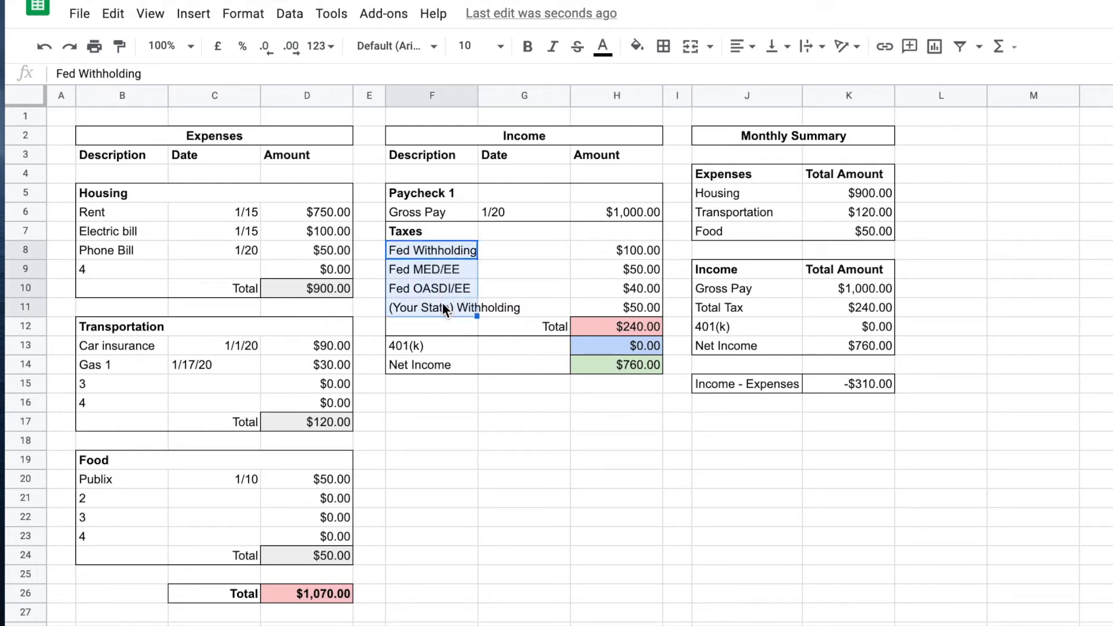
{"action": "left_click", "coordinate": [496, 305]}
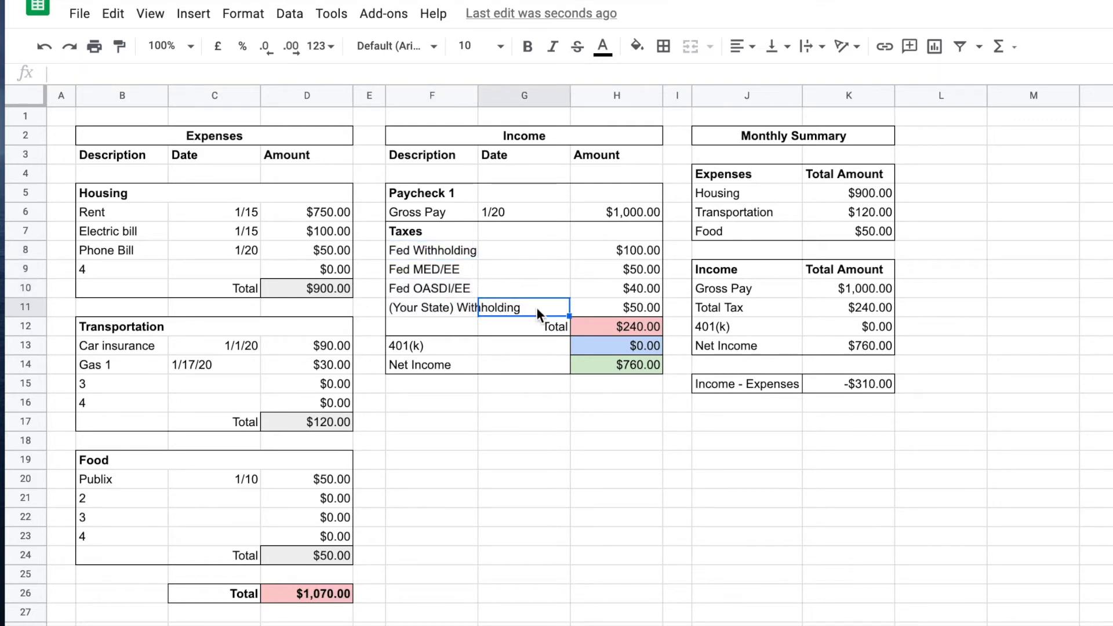
{"action": "double_click", "coordinate": [594, 324]}
{"action": "left_click", "coordinate": [598, 356]}
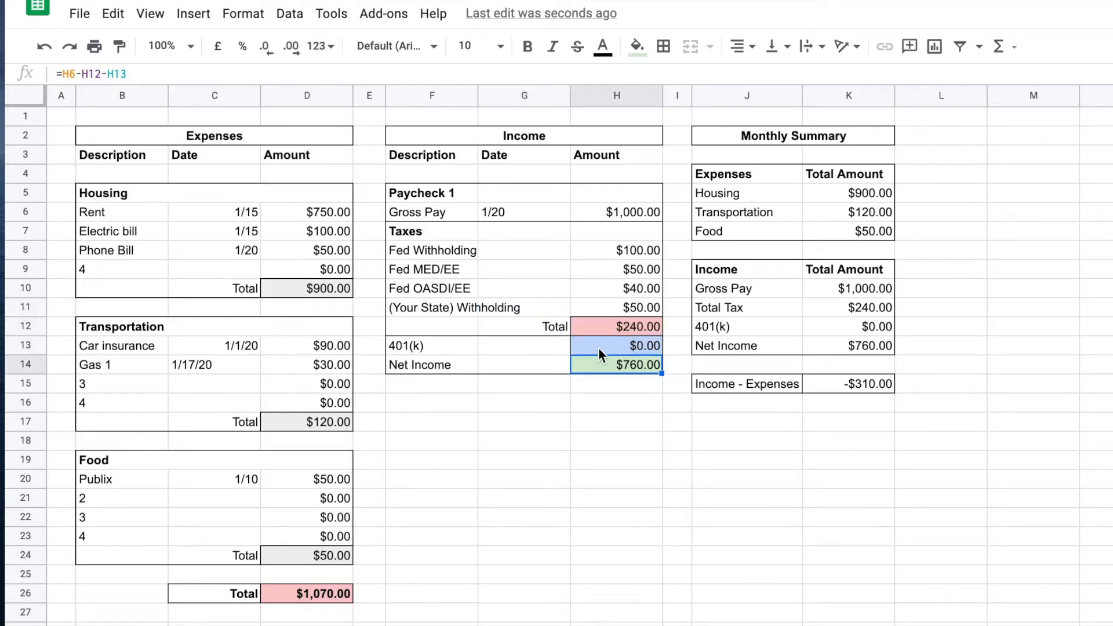
{"action": "left_click", "coordinate": [598, 329]}
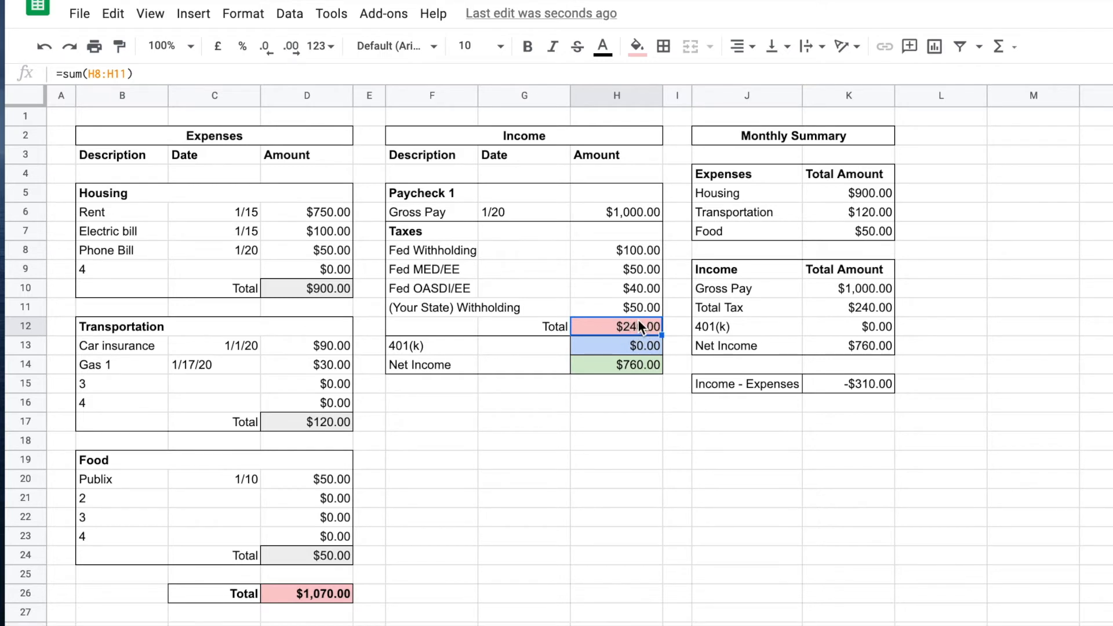
Enter 150 as the 401(k) amount of Paycheck 1.
{"action": "left_click", "coordinate": [618, 345]}
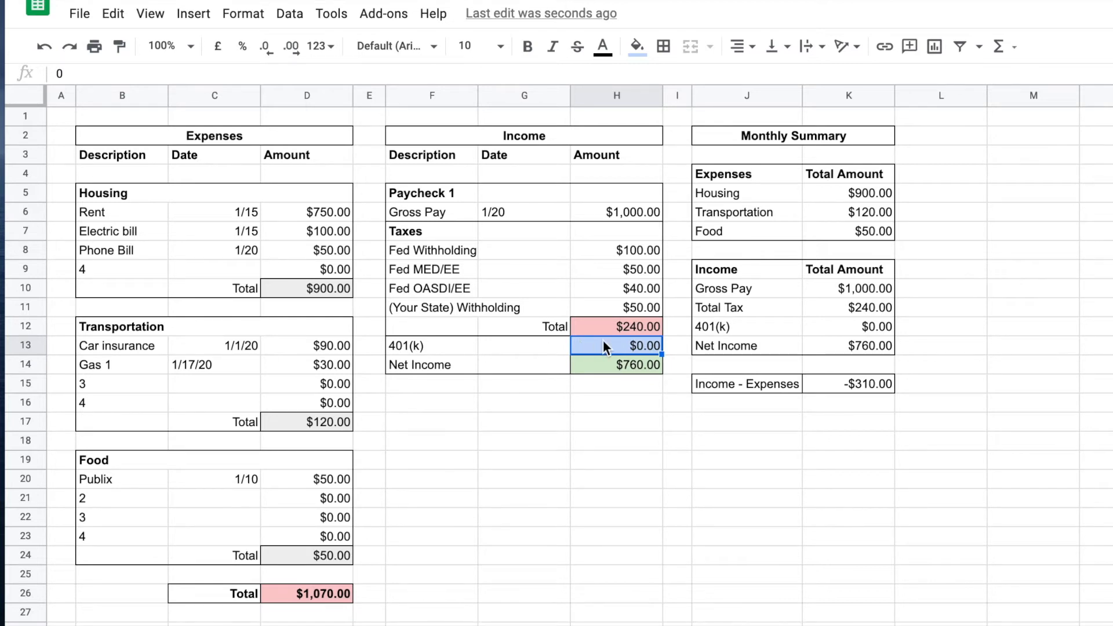
{"action": "type", "text": "150"}
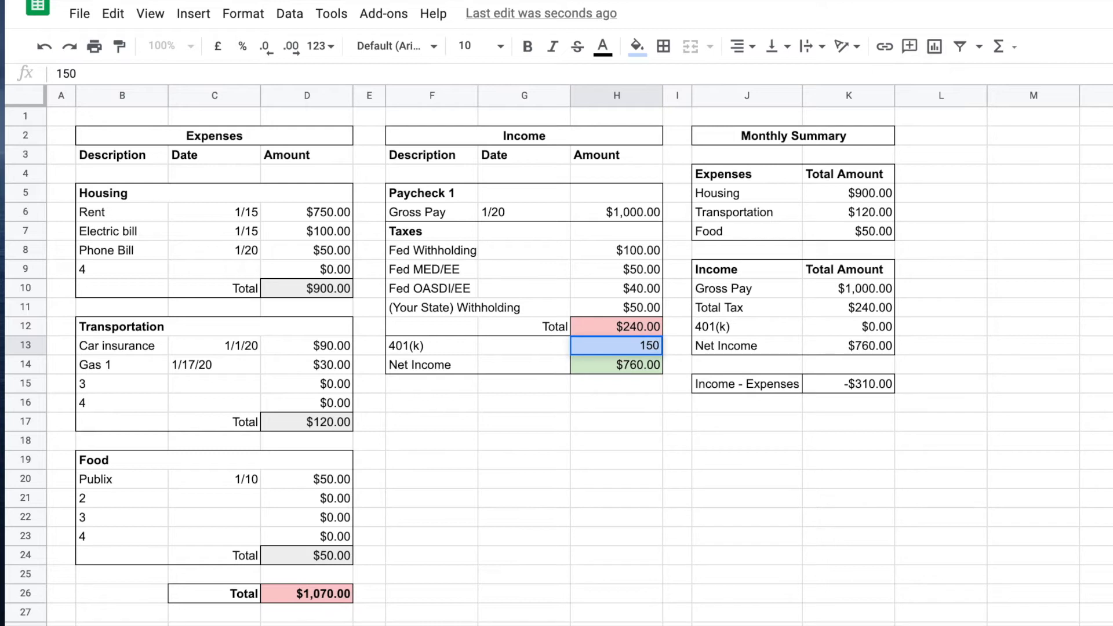
{"action": "key", "text": "Return"}
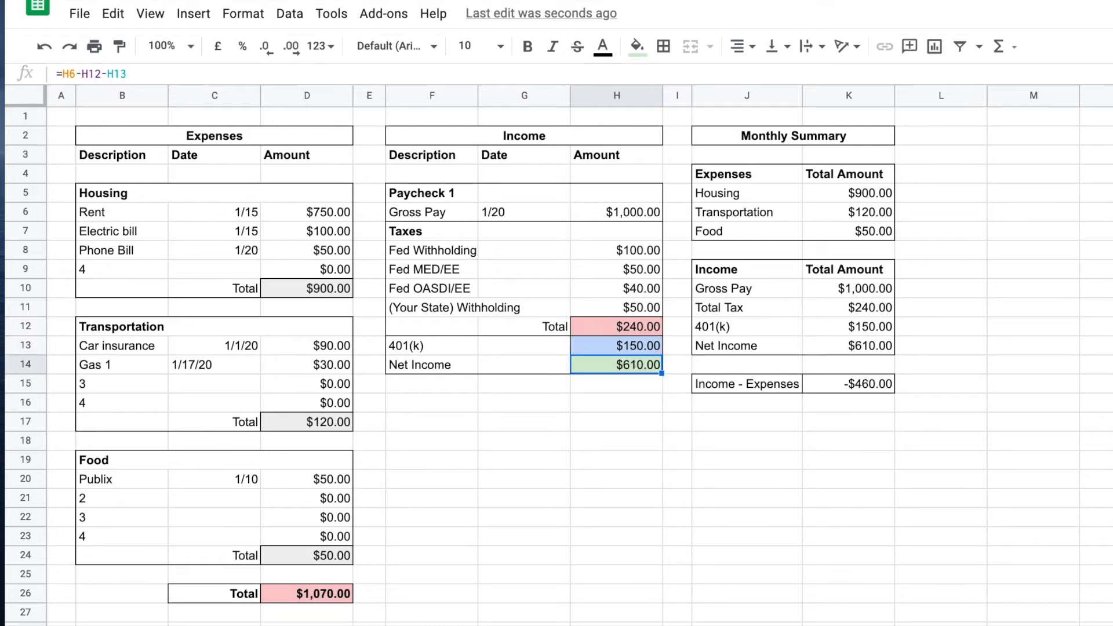
Examine how the tax Total and the 401(k) contribution feed into the Net Income of Paycheck 1.
{"action": "left_click", "coordinate": [604, 344]}
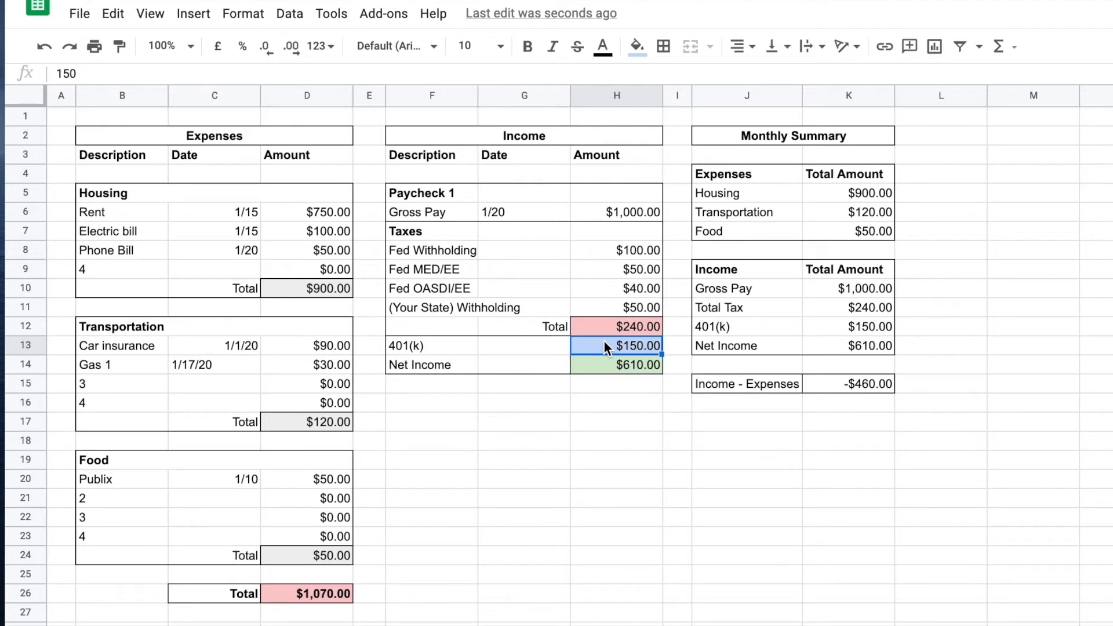
{"action": "left_click", "coordinate": [604, 332]}
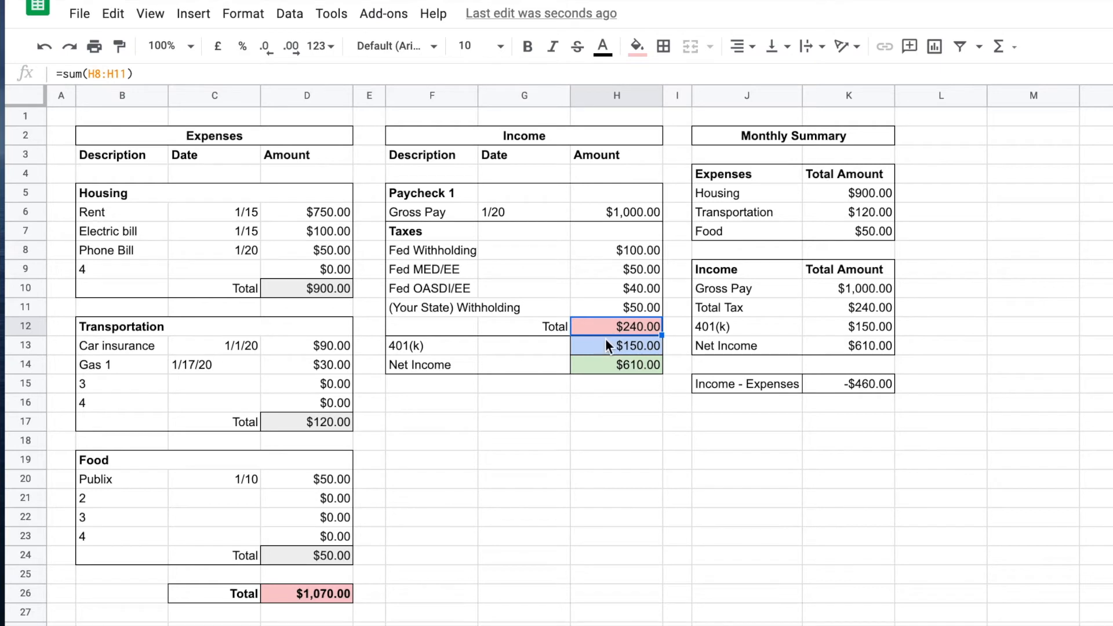
{"action": "left_click", "coordinate": [605, 340]}
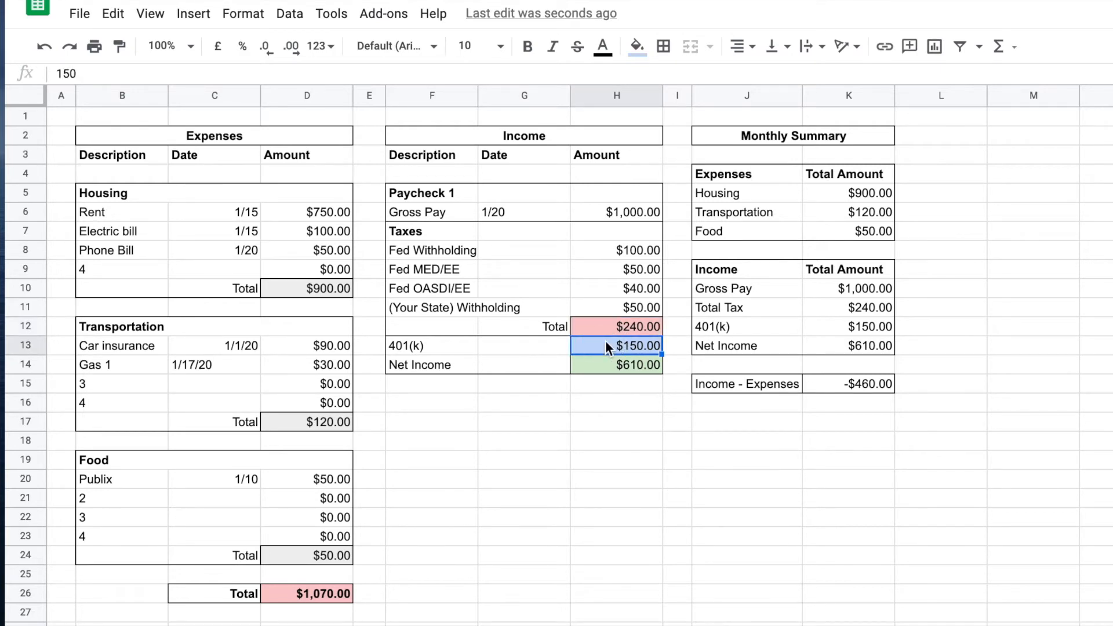
{"action": "left_click", "coordinate": [609, 364]}
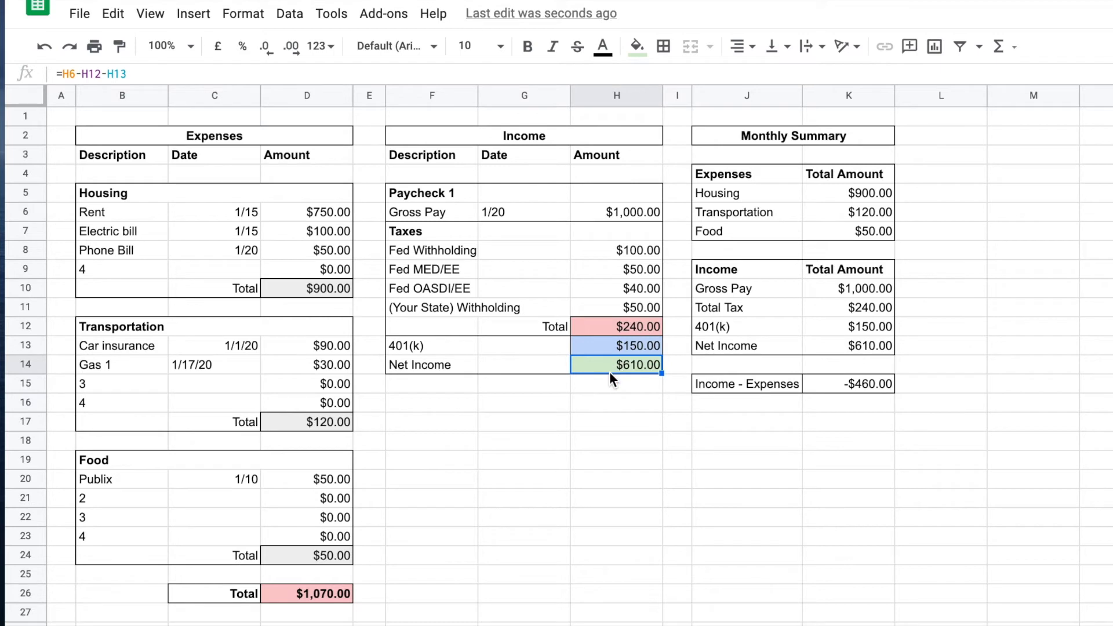
{"action": "left_click", "coordinate": [603, 383]}
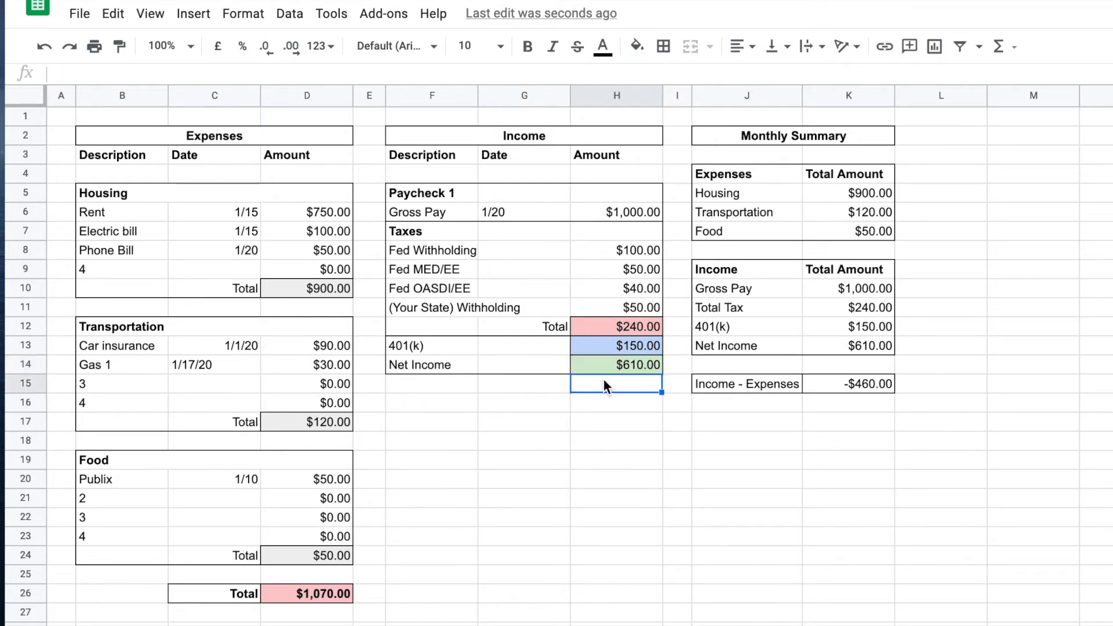
{"action": "left_click_drag", "start_coordinate": [440, 365], "coordinate": [603, 361]}
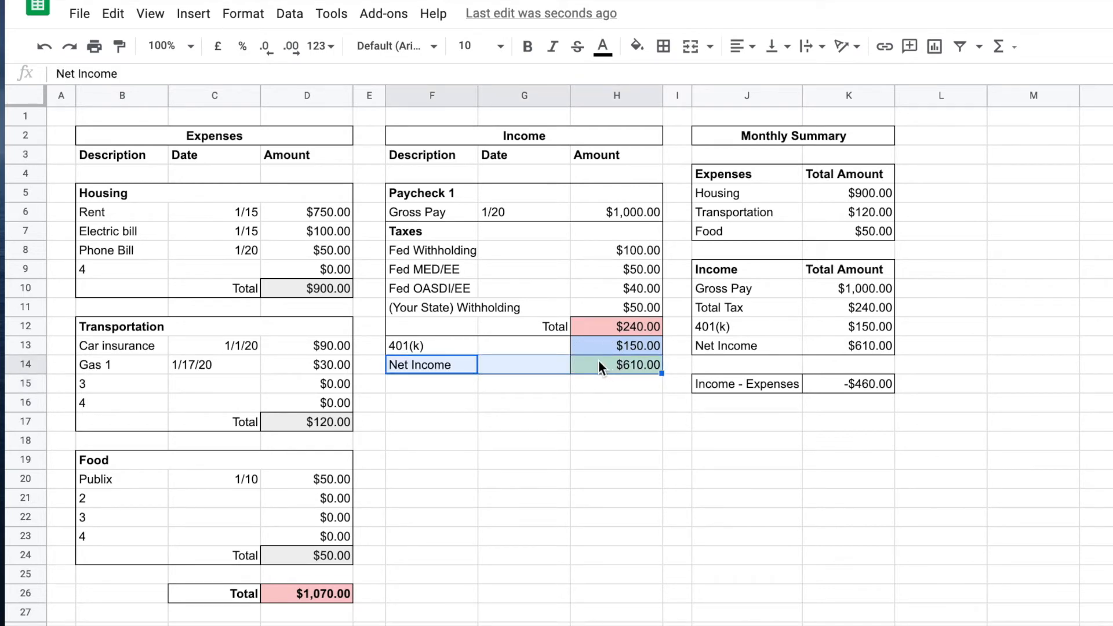
{"action": "left_click_drag", "start_coordinate": [469, 346], "coordinate": [623, 343]}
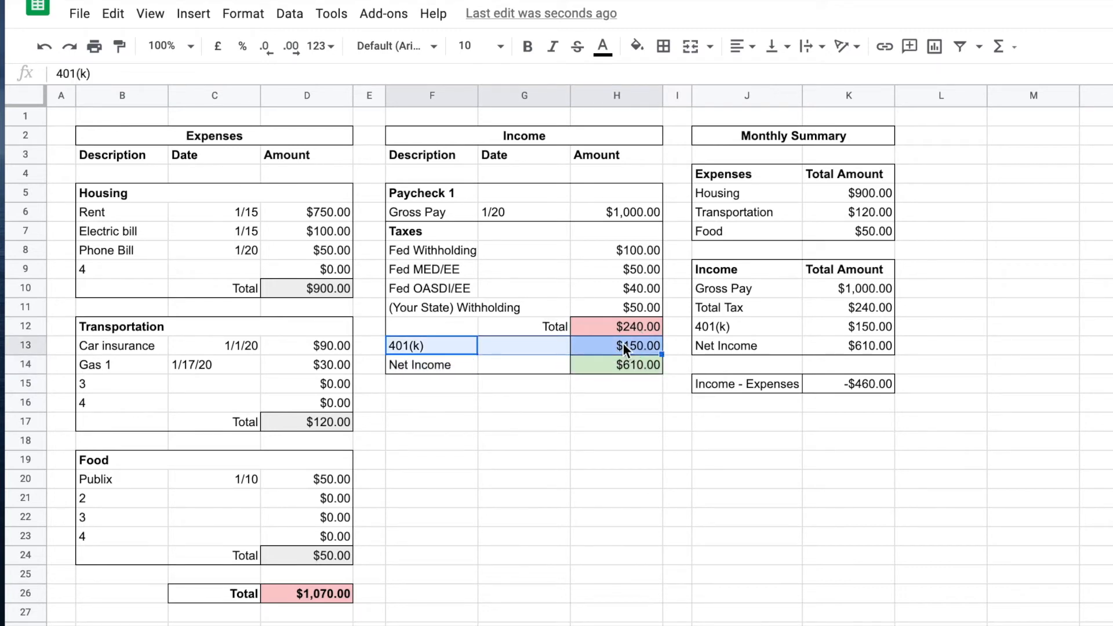
{"action": "left_click", "coordinate": [623, 343]}
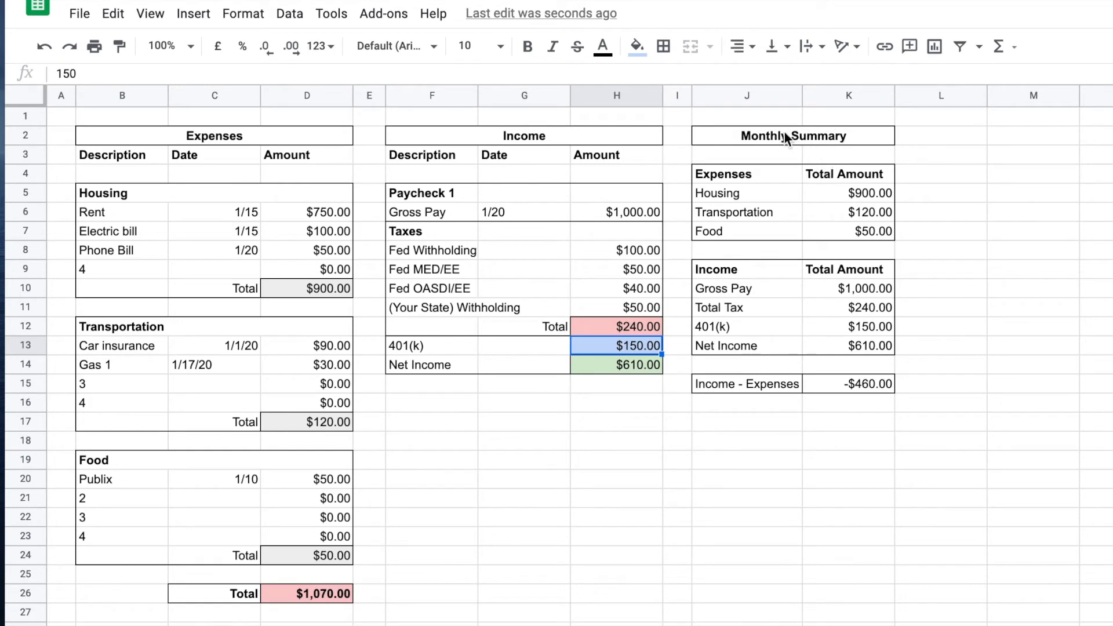
Inspect the cell references behind the Housing, Transportation and Food amounts in the Monthly Summary.
{"action": "left_click", "coordinate": [823, 197]}
{"action": "double_click", "coordinate": [822, 192]}
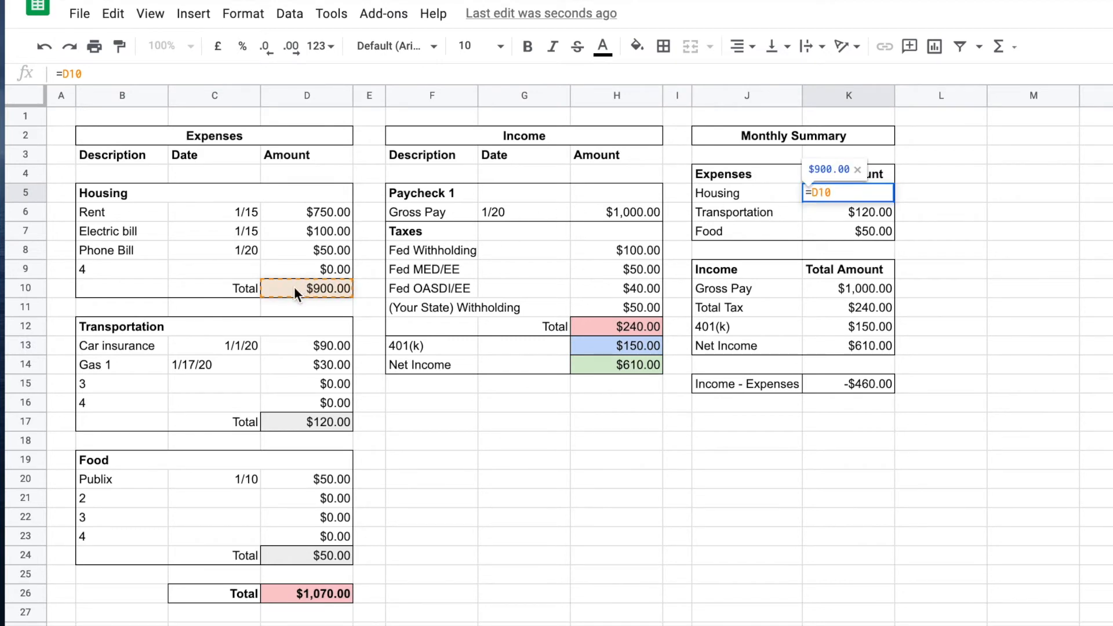
{"action": "left_click", "coordinate": [834, 237]}
{"action": "left_click", "coordinate": [848, 216]}
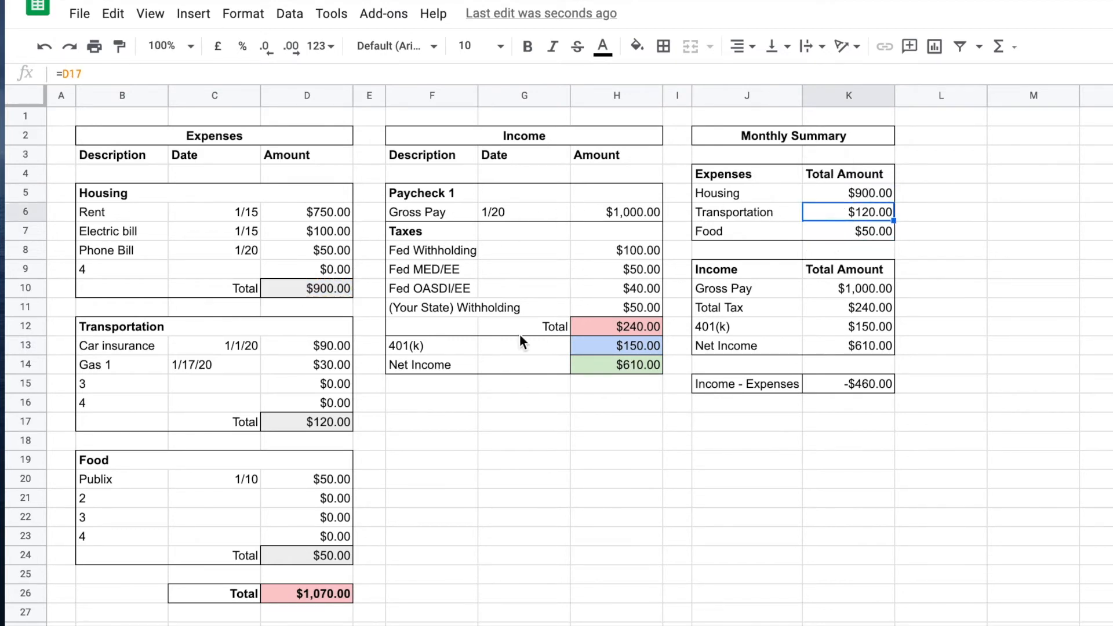
{"action": "left_click", "coordinate": [862, 232]}
{"action": "double_click", "coordinate": [851, 235]}
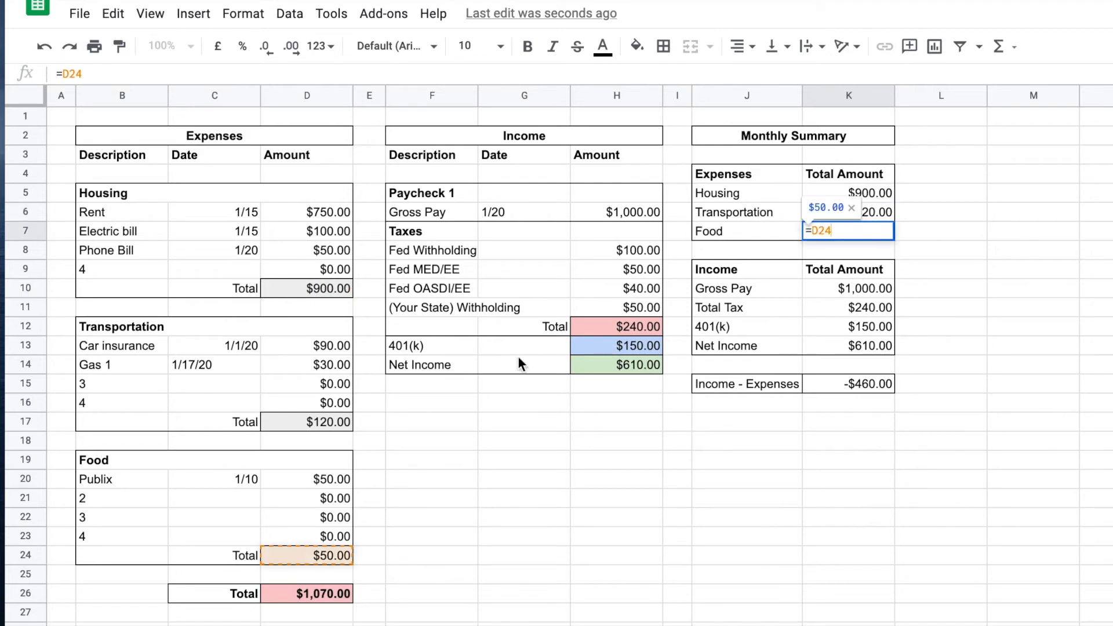
Inspect the Monthly Summary's income formulas for Gross Pay, Total Tax and 401(k), plus the Income - Expenses row.
{"action": "left_click", "coordinate": [770, 317]}
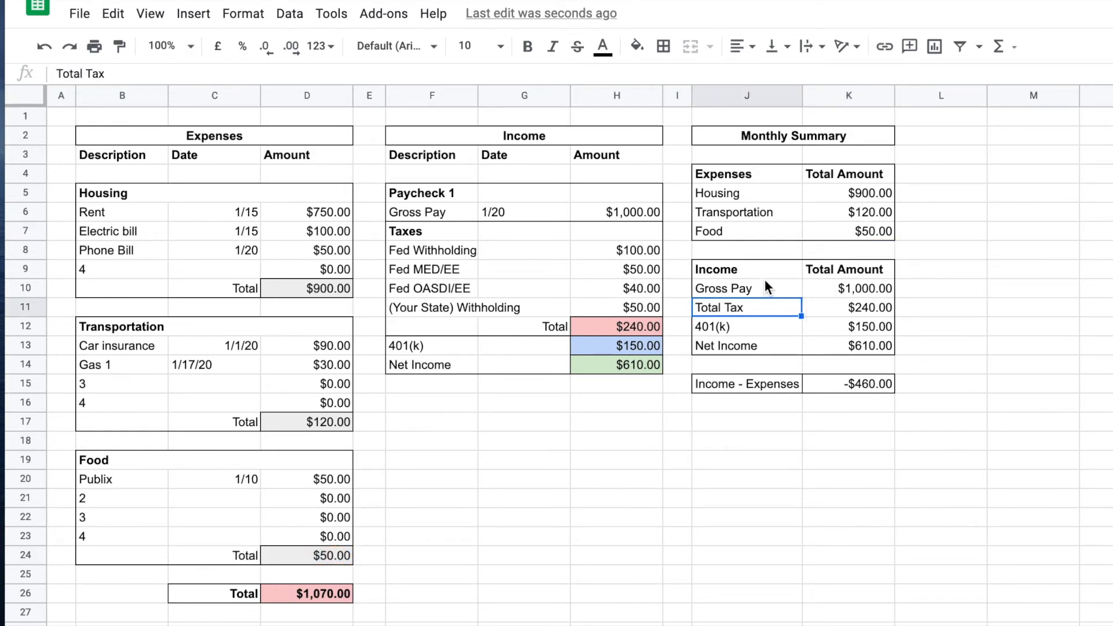
{"action": "left_click_drag", "start_coordinate": [749, 268], "coordinate": [830, 343]}
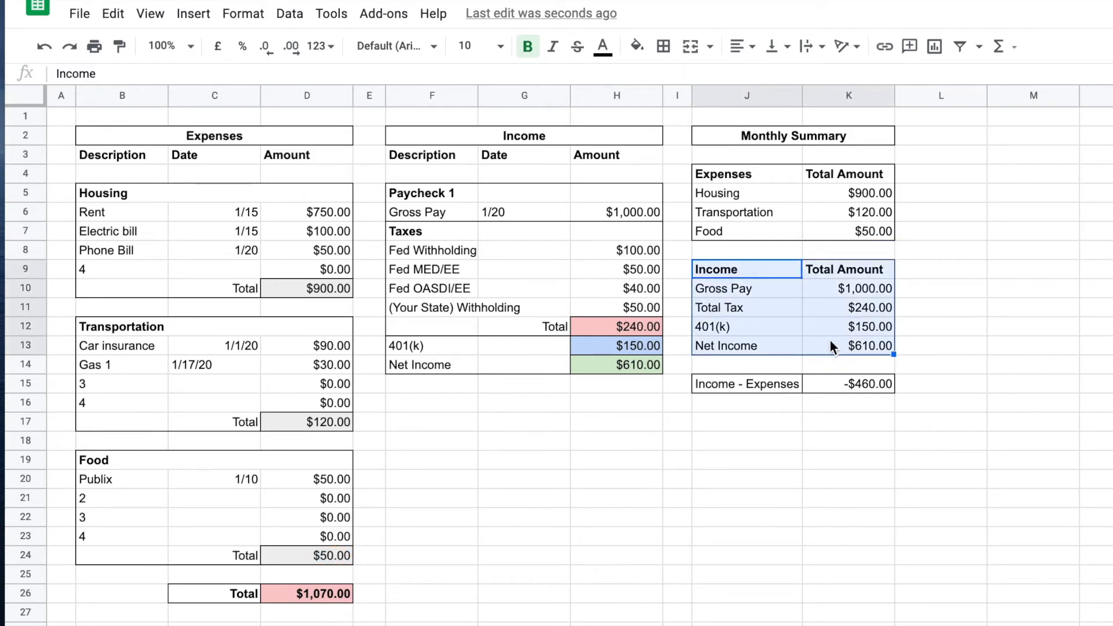
{"action": "left_click", "coordinate": [831, 343]}
{"action": "double_click", "coordinate": [822, 287]}
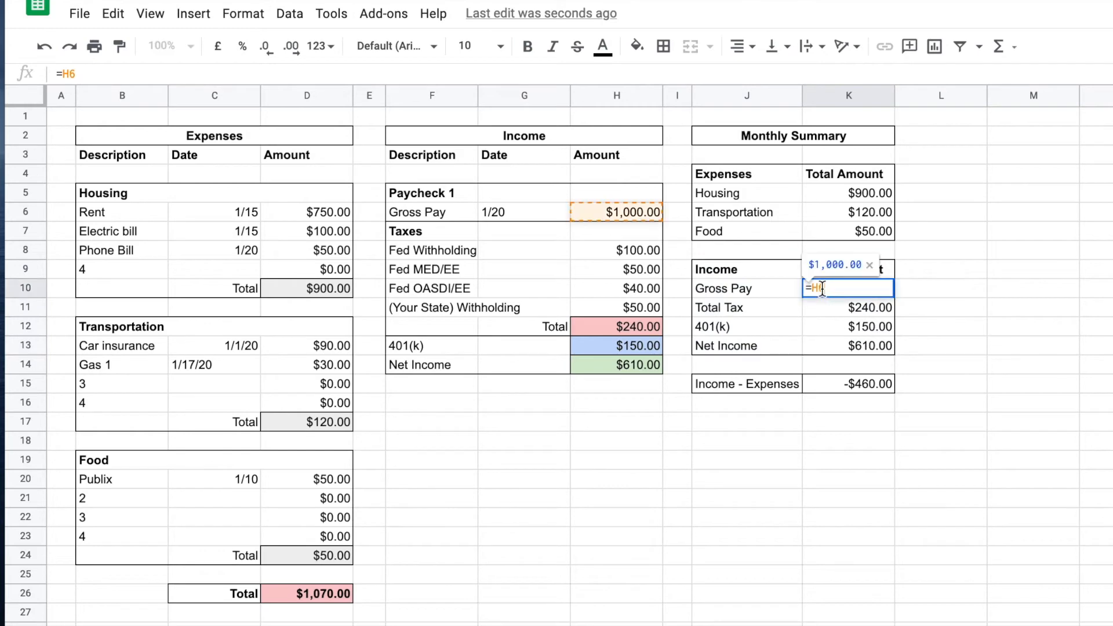
{"action": "left_click", "coordinate": [829, 334]}
{"action": "double_click", "coordinate": [829, 313]}
{"action": "left_click", "coordinate": [815, 329]}
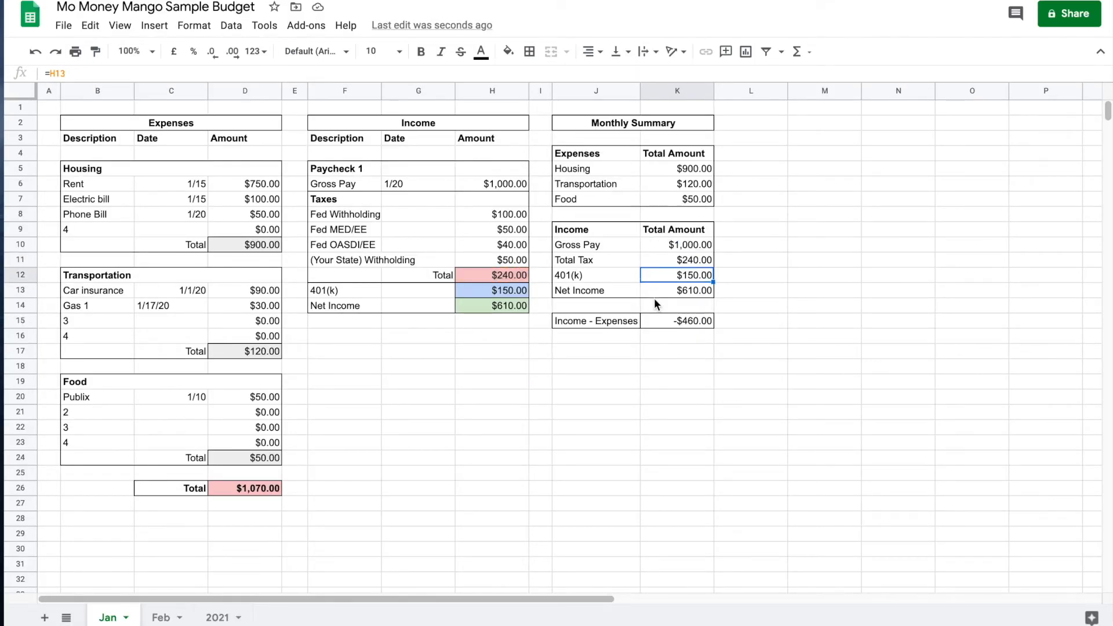
{"action": "left_click", "coordinate": [628, 321]}
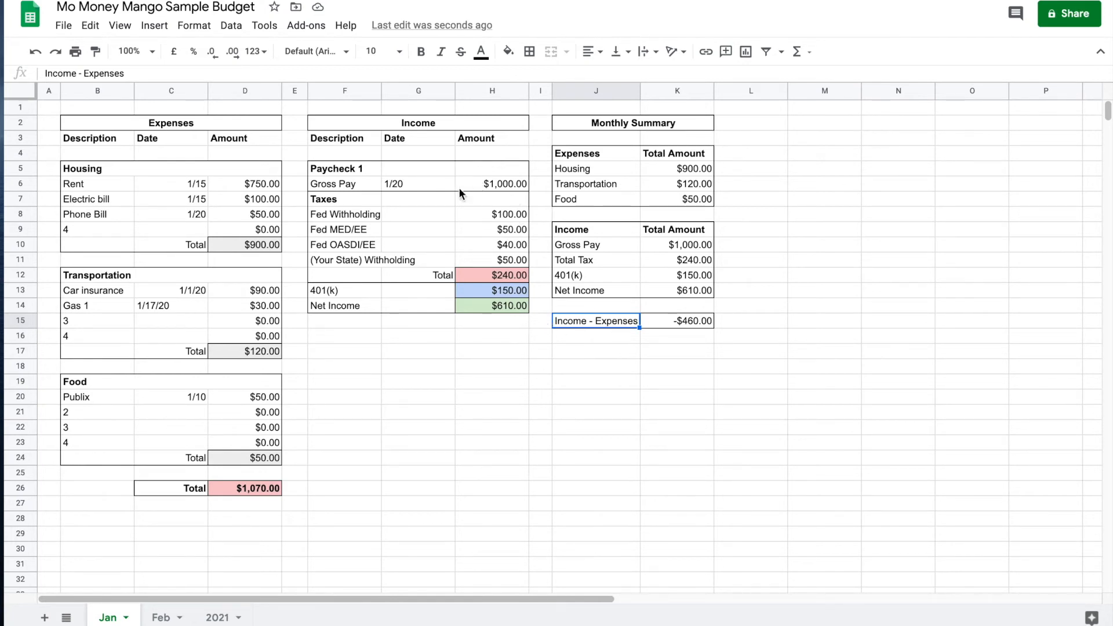
Examine the Net Income formula of Paycheck 1, the overall expenses Total formula and the 401(k) row.
{"action": "left_click", "coordinate": [488, 304]}
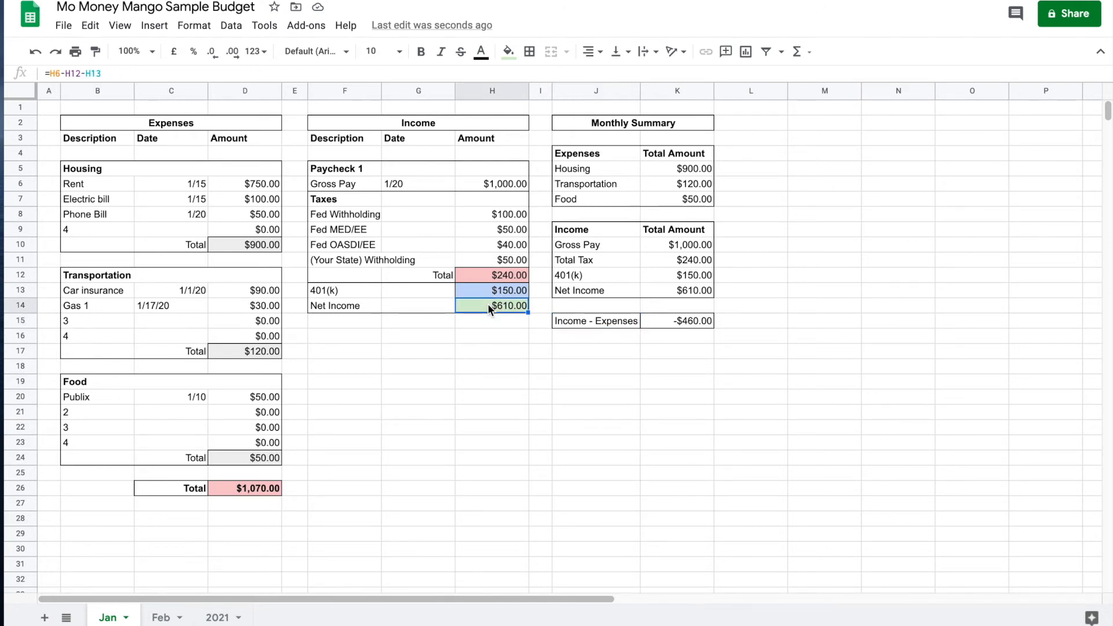
{"action": "left_click", "coordinate": [268, 489]}
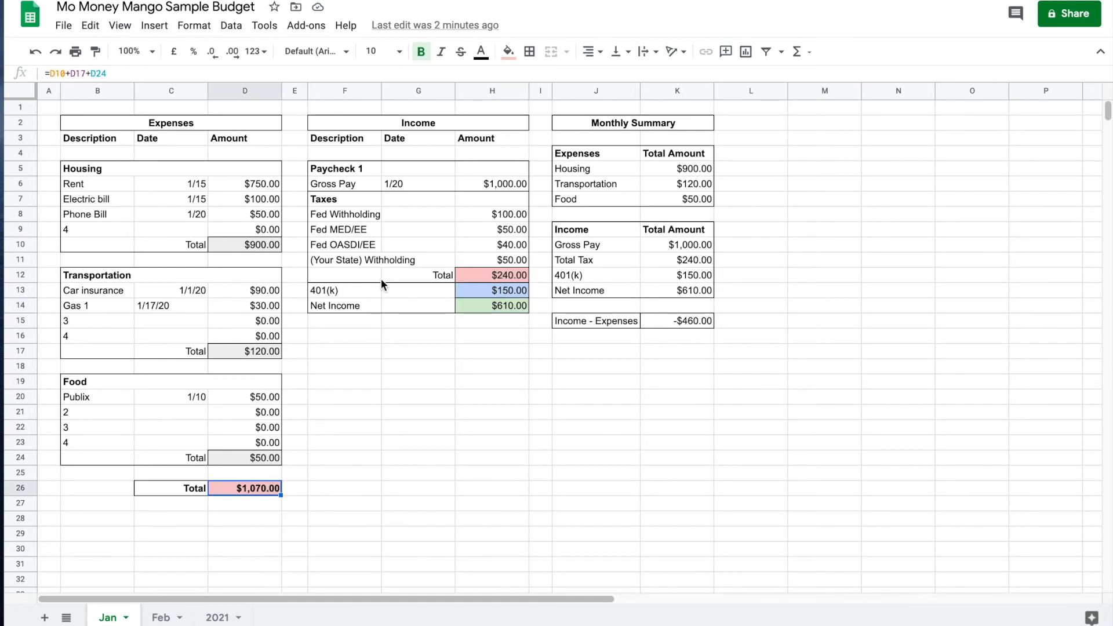
{"action": "left_click", "coordinate": [360, 291]}
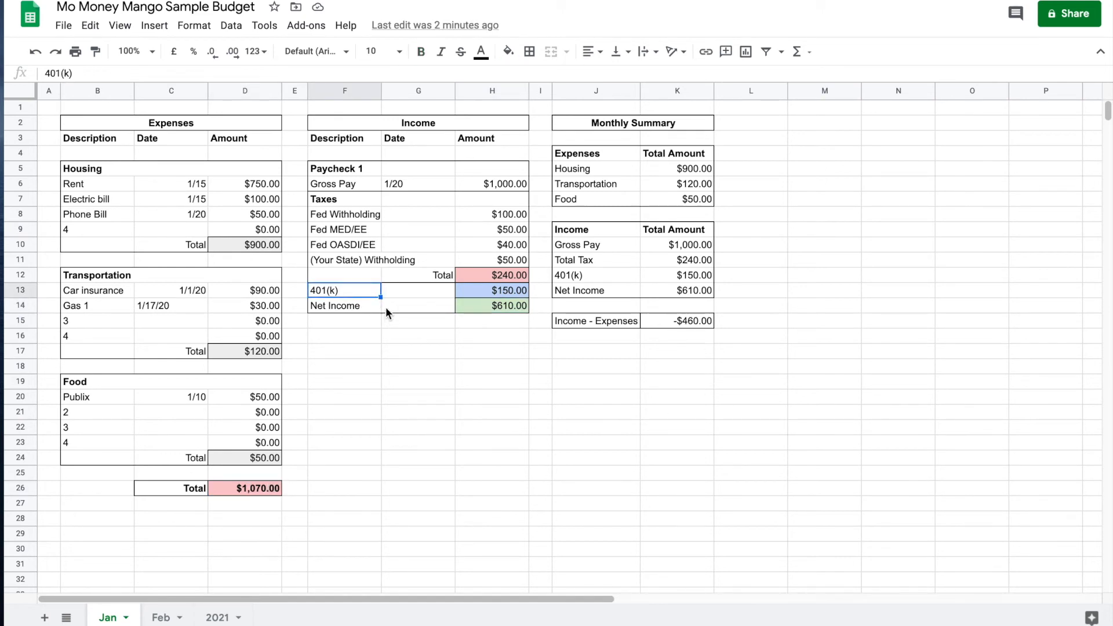
Duplicate the whole Paycheck 1 block, from its heading through Net Income, starting at cell F16.
{"action": "left_click_drag", "start_coordinate": [338, 169], "coordinate": [497, 304]}
{"action": "key", "text": "ctrl+c"}
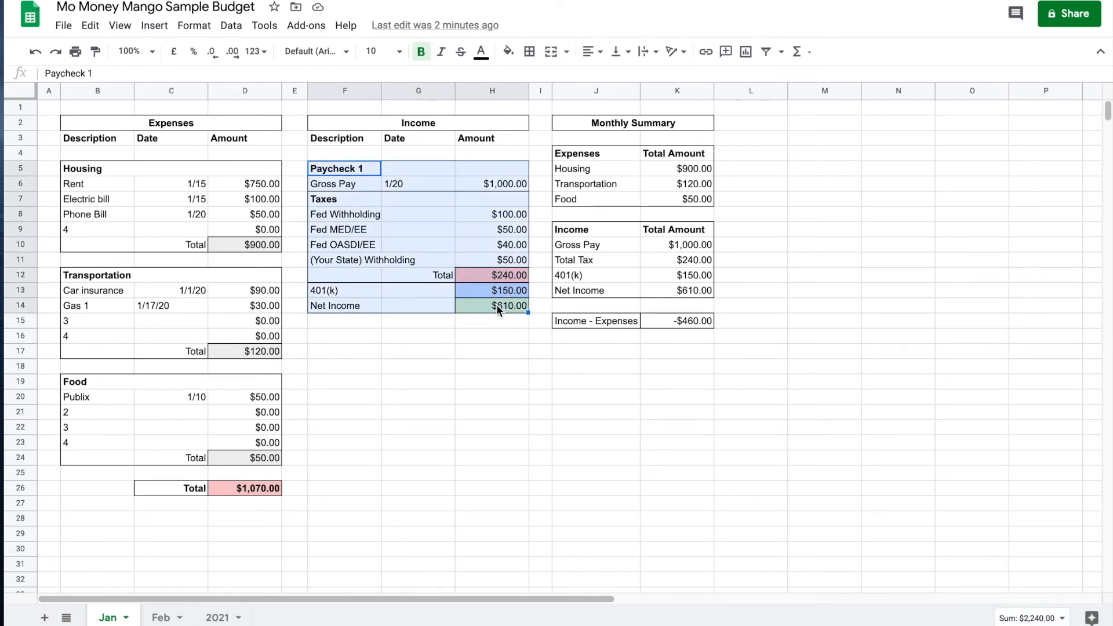
{"action": "left_click", "coordinate": [370, 336]}
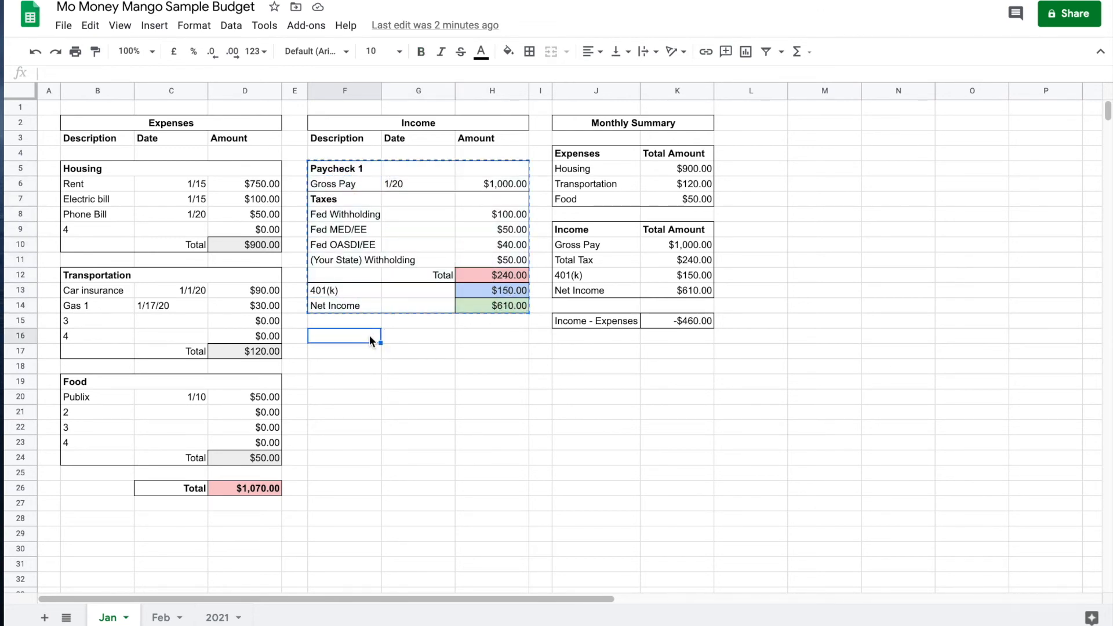
{"action": "key", "text": "ctrl+v"}
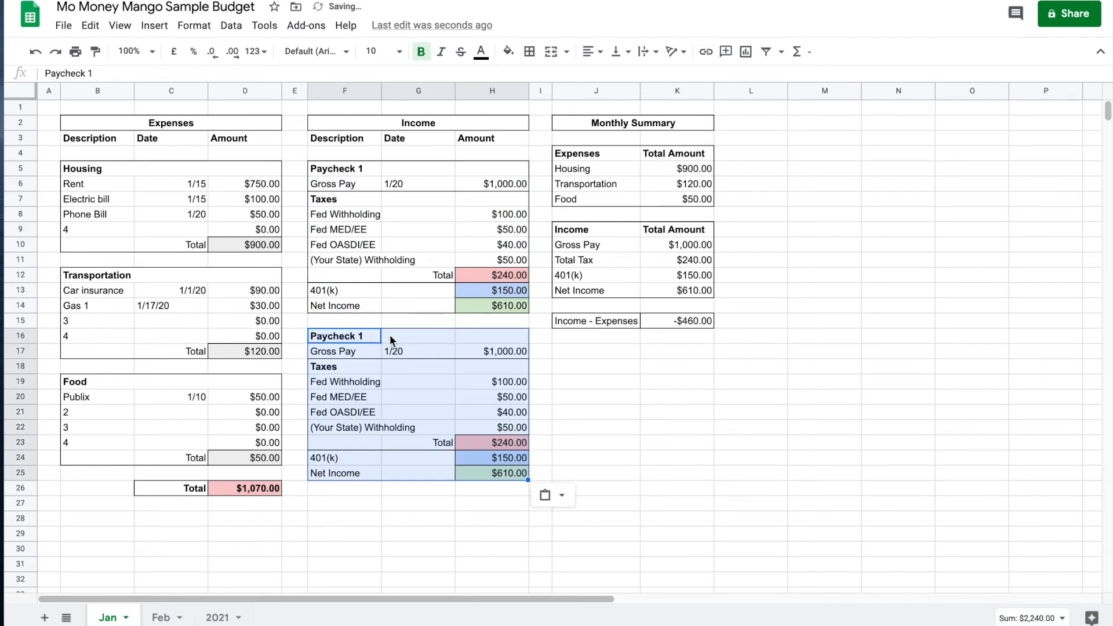
Set the Gross Pay date in the copied paycheck block to 1/31.
{"action": "left_click", "coordinate": [430, 352]}
{"action": "double_click", "coordinate": [430, 355]}
{"action": "key", "text": "BackSpace"}
{"action": "key", "text": "BackSpace"}
{"action": "type", "text": "31"}
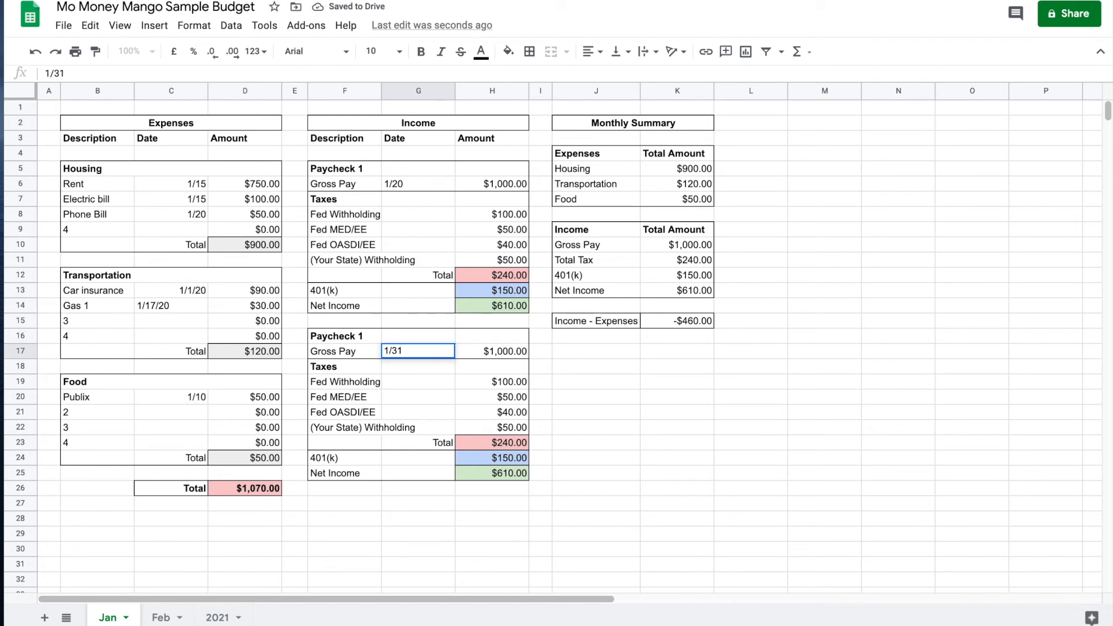
{"action": "key", "text": "Return"}
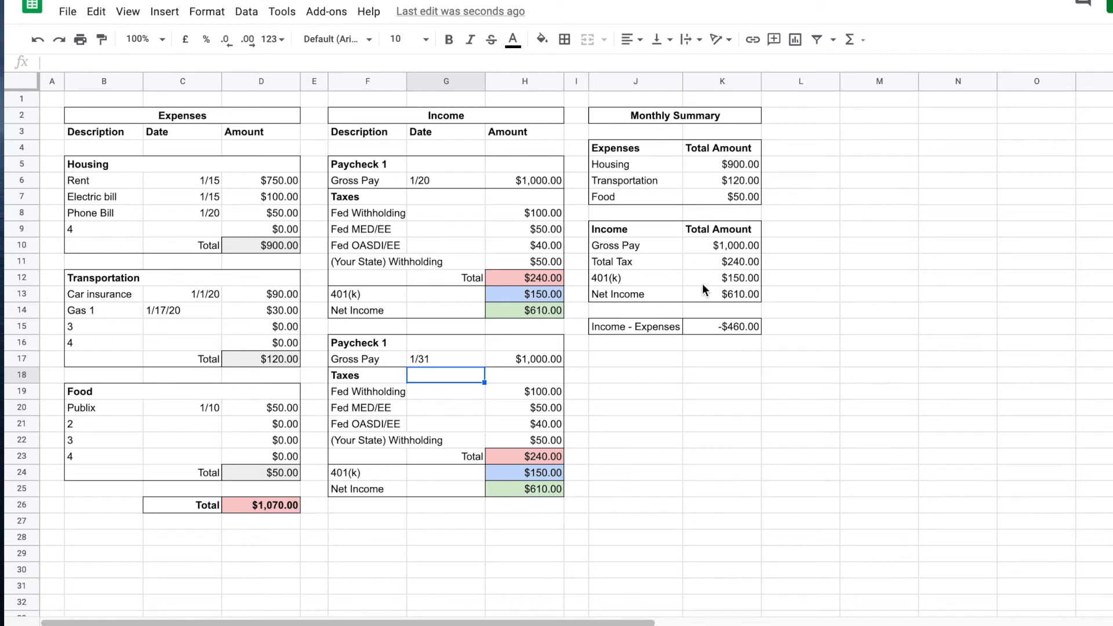
Add the label "Total Tax" in cell G27 beneath the second paycheck.
{"action": "left_click", "coordinate": [469, 520]}
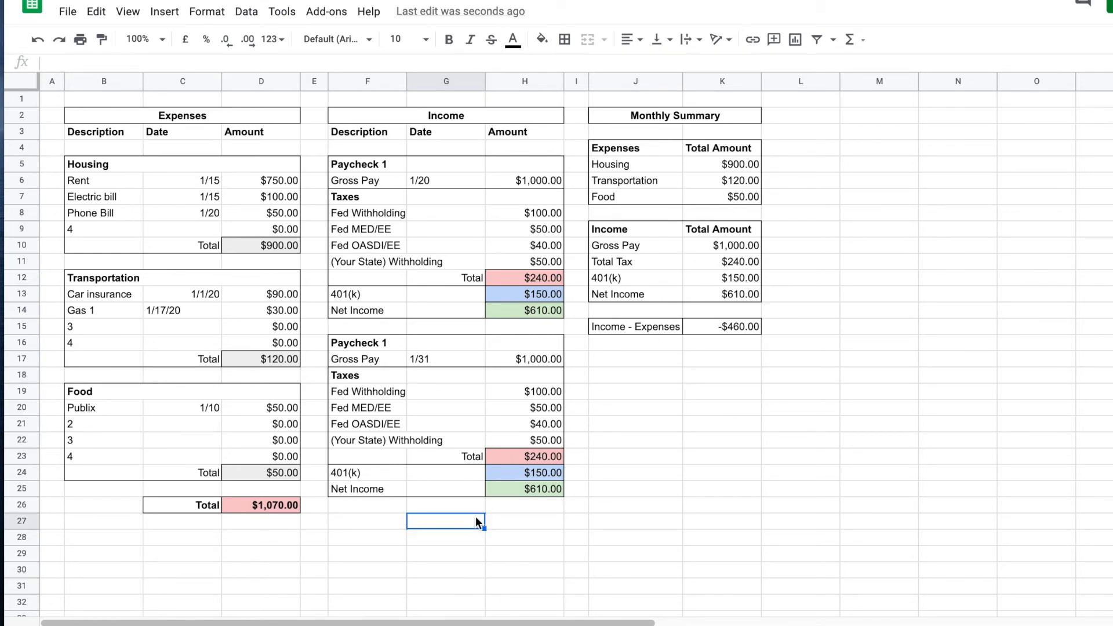
{"action": "type", "text": "Total"}
{"action": "key", "text": "Return"}
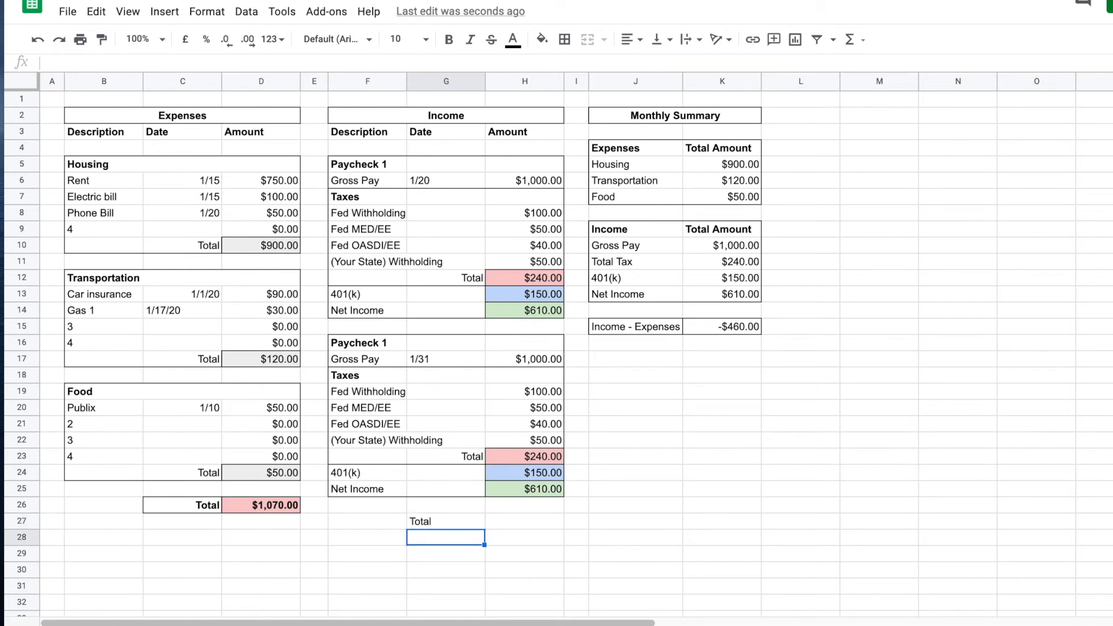
{"action": "double_click", "coordinate": [473, 521]}
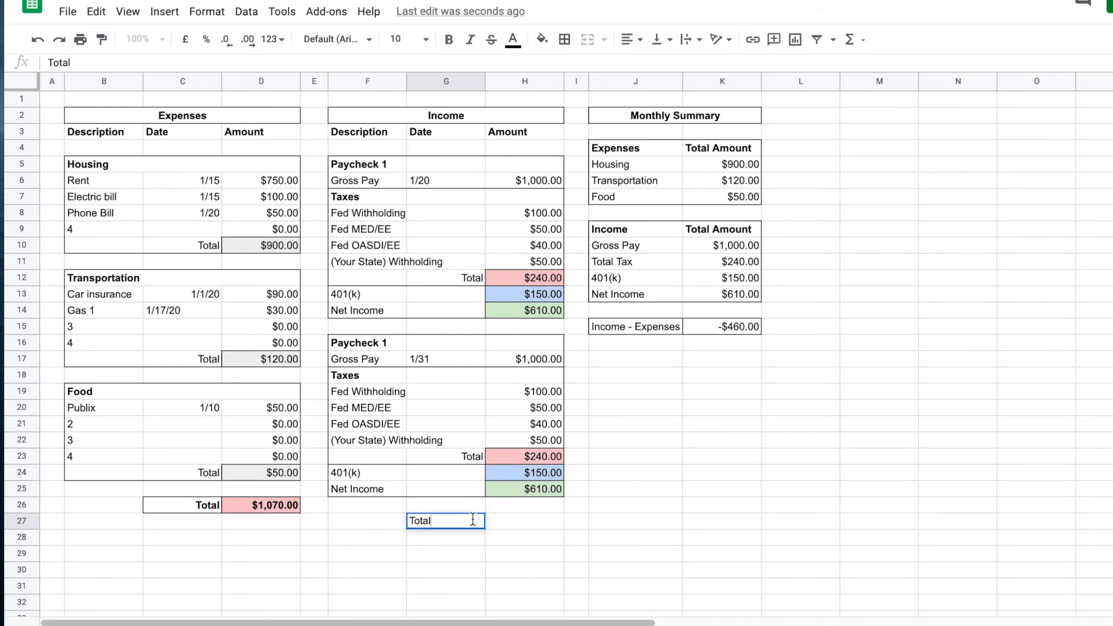
{"action": "type", "text": "Tax"}
{"action": "key", "text": "Return"}
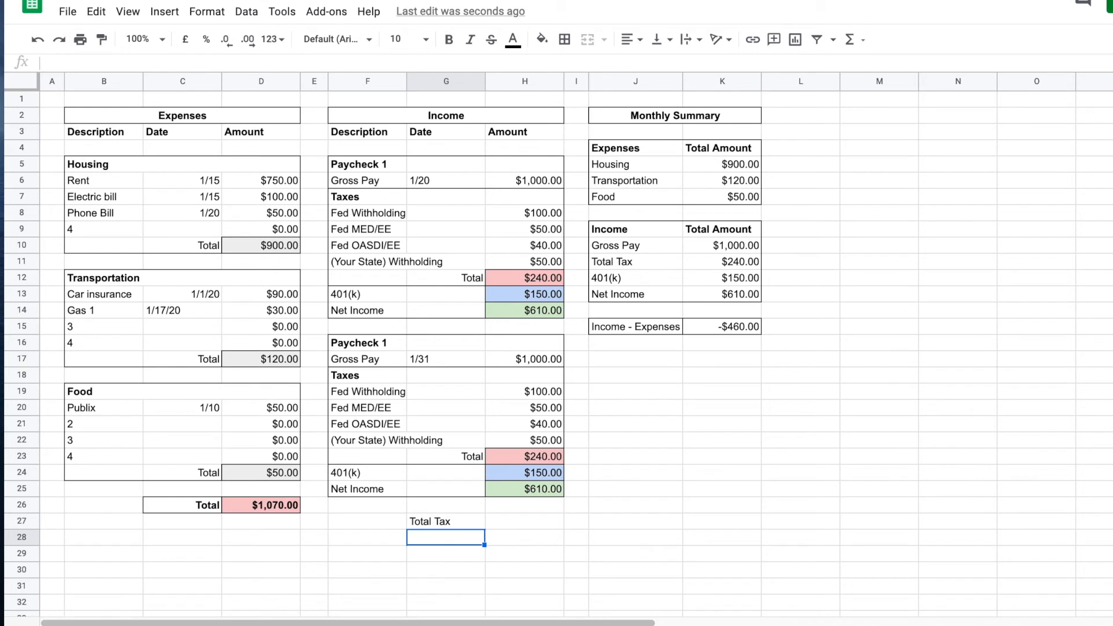
Add the labels "Total 401(k)" and "Total Income" in the two cells below Total Tax.
{"action": "type", "text": "Tota"}
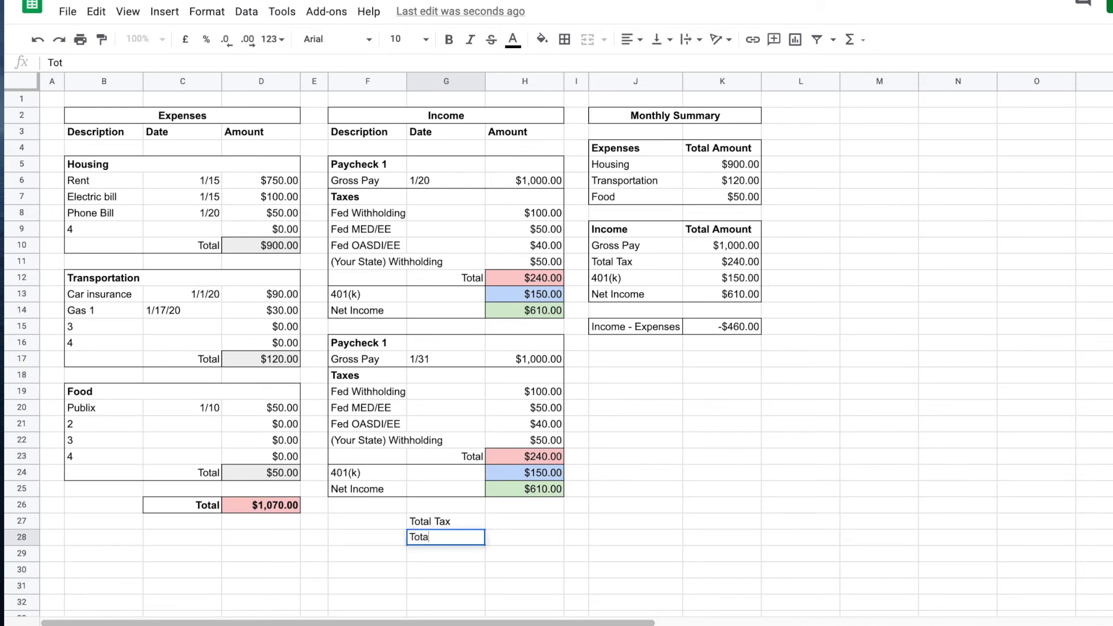
{"action": "type", "text": "l 401(k)"}
{"action": "key", "text": "Return"}
{"action": "type", "text": "Total"}
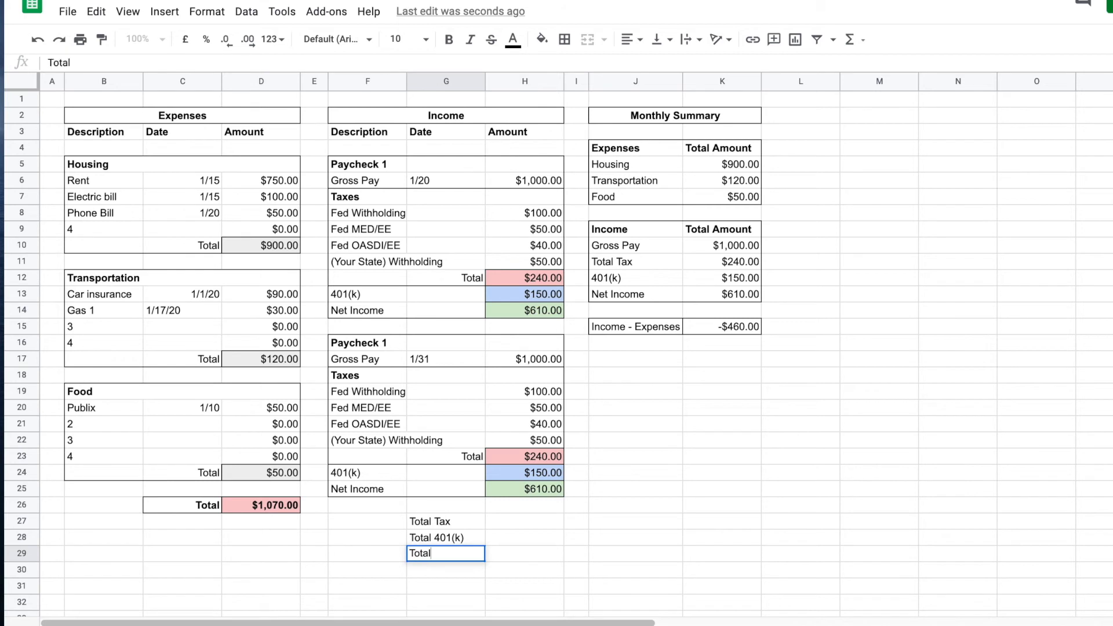
{"action": "key", "text": "BackSpace"}
{"action": "key", "text": "BackSpace"}
{"action": "key", "text": "BackSpace"}
{"action": "key", "text": "BackSpace"}
{"action": "key", "text": "BackSpace"}
{"action": "type", "text": "Total Income"}
{"action": "key", "text": "Return"}
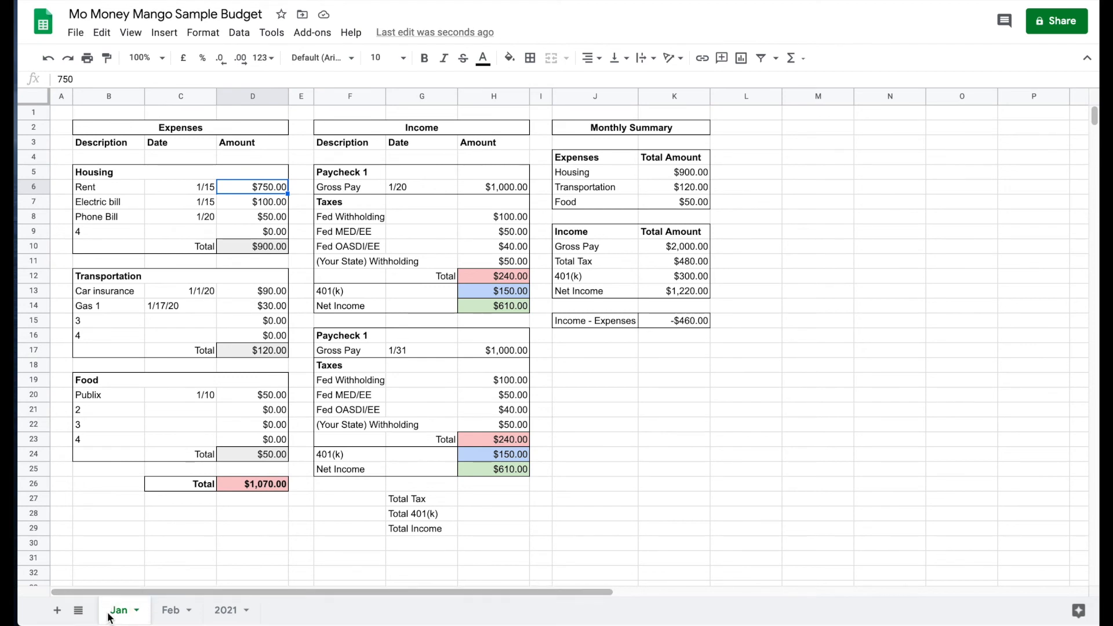
Look over the Feb template and the 2021 yearly overview, and return to the Jan sheet.
{"action": "left_click", "coordinate": [173, 611]}
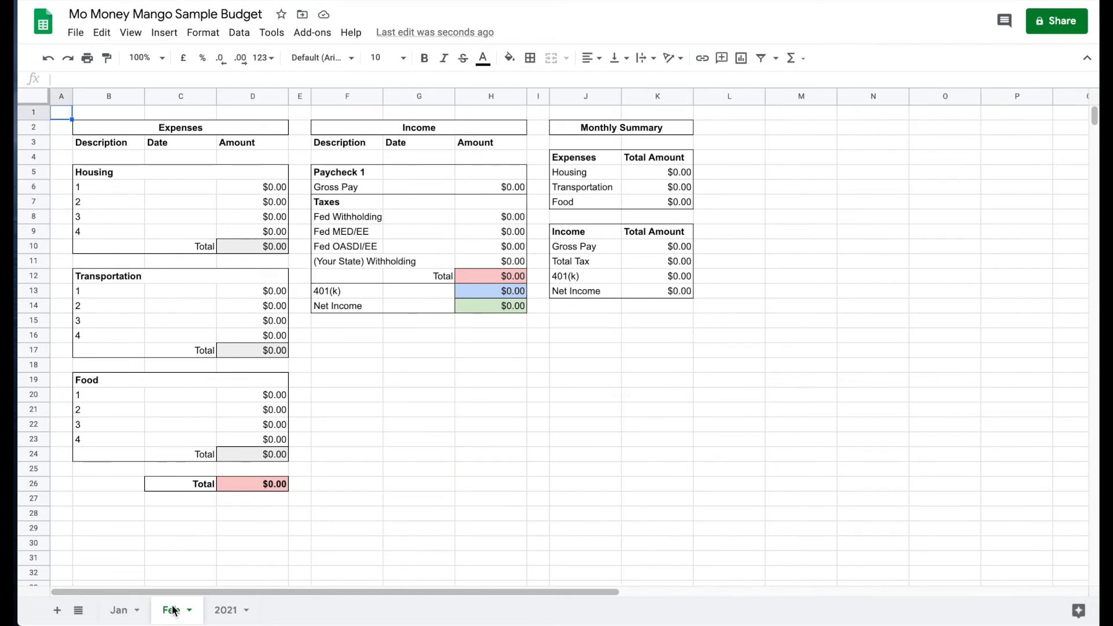
{"action": "left_click", "coordinate": [122, 611]}
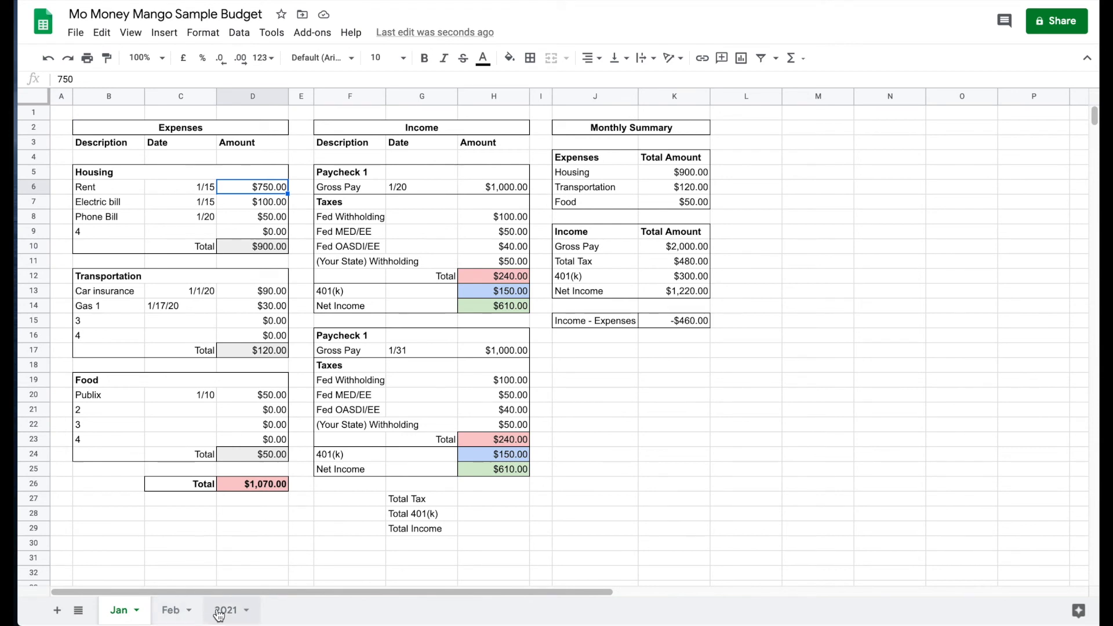
{"action": "left_click", "coordinate": [205, 219]}
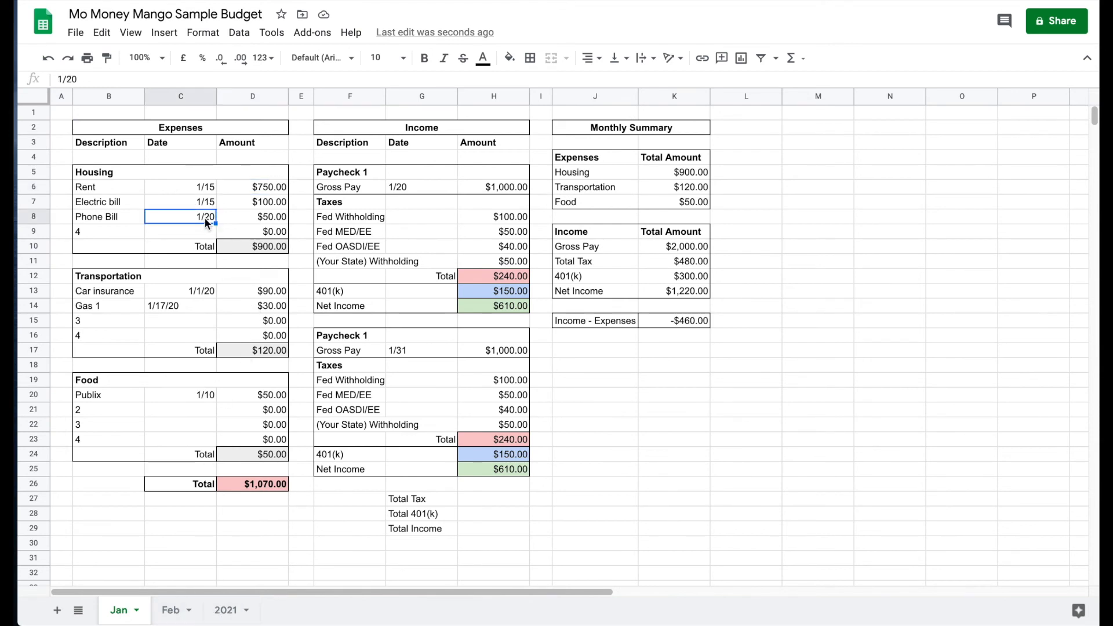
{"action": "left_click", "coordinate": [228, 611]}
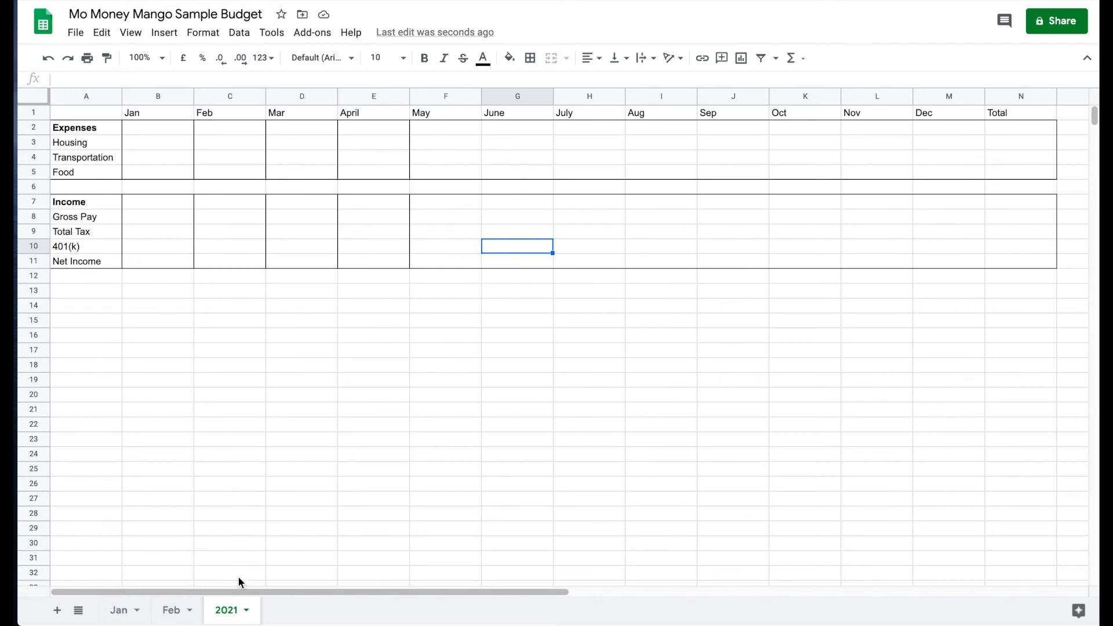
{"action": "left_click", "coordinate": [124, 611]}
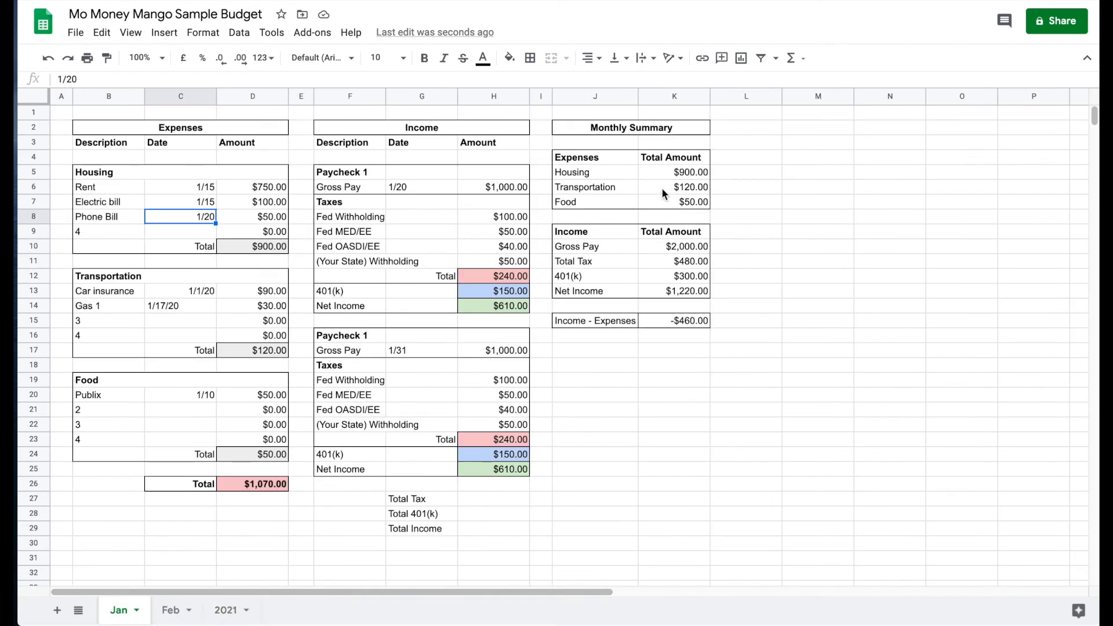
Copy the Housing, Transportation and Food amounts from Jan's Monthly Summary into the Jan expenses column of the 2021 sheet.
{"action": "left_click_drag", "start_coordinate": [647, 174], "coordinate": [660, 201]}
{"action": "key", "text": "ctrl+c"}
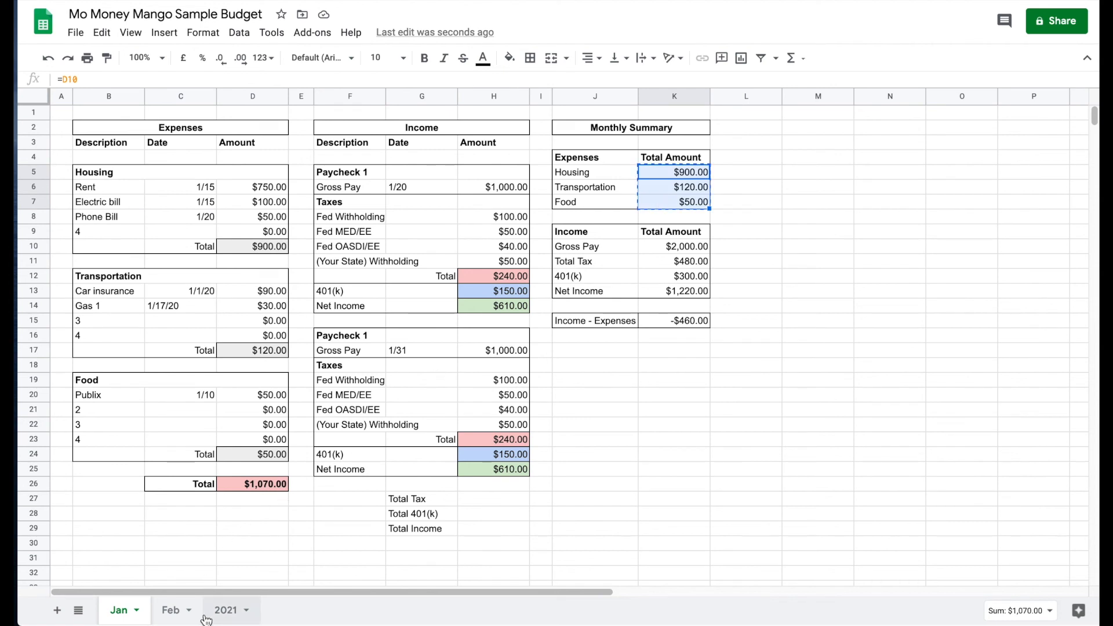
{"action": "left_click", "coordinate": [226, 610]}
{"action": "left_click", "coordinate": [136, 142]}
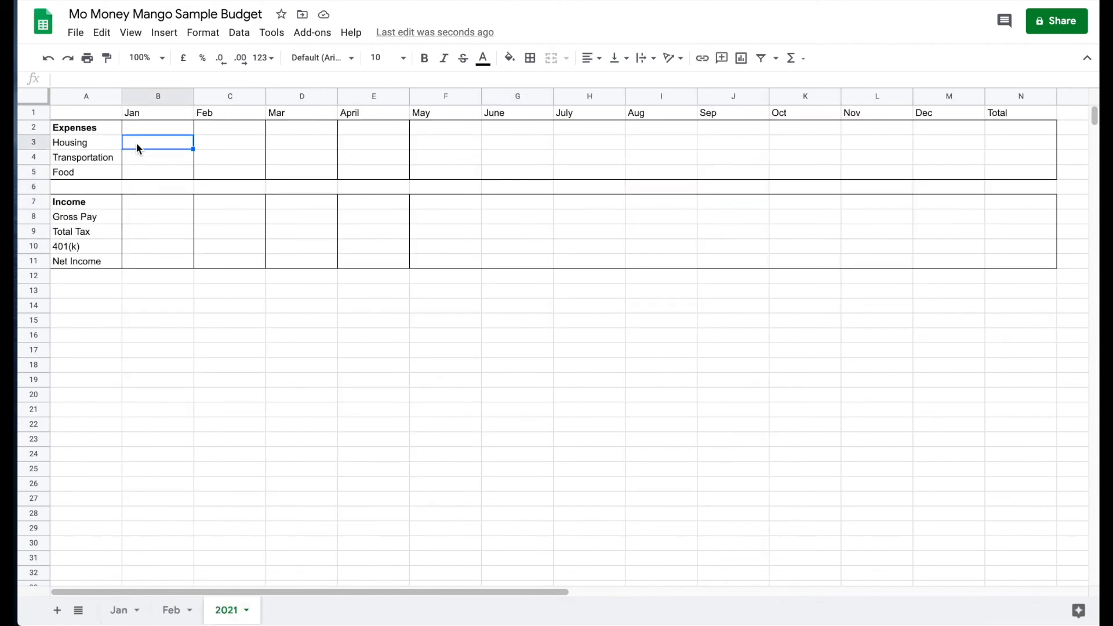
{"action": "key", "text": "ctrl+v"}
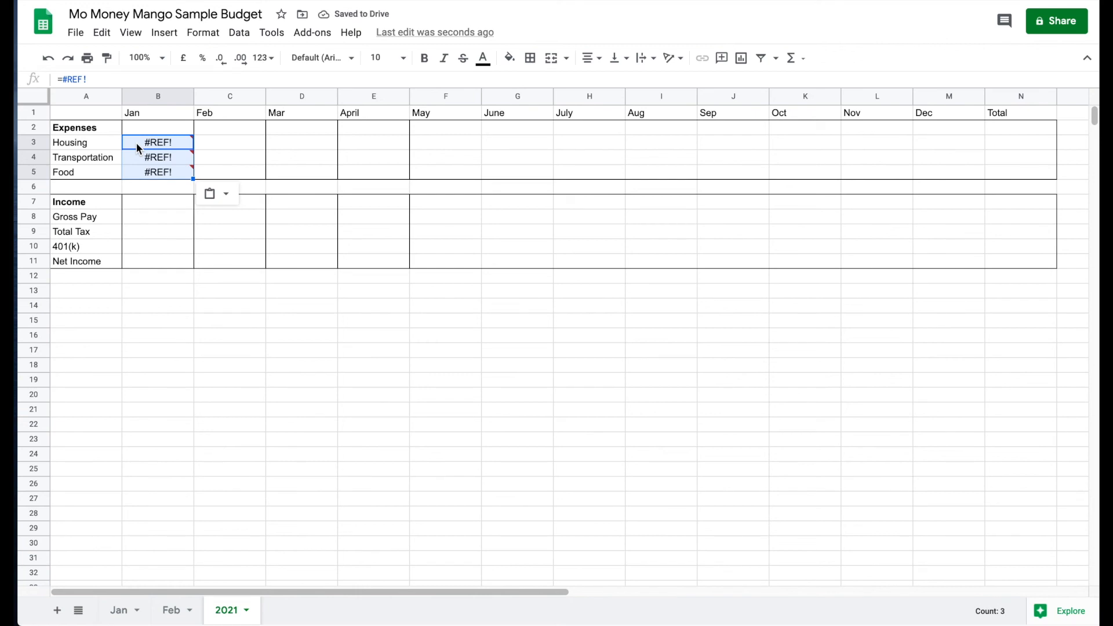
Paste the copied expense amounts over the Jan expense cells as values only.
{"action": "right_click", "coordinate": [137, 142]}
{"action": "mouse_move", "coordinate": [226, 175]}
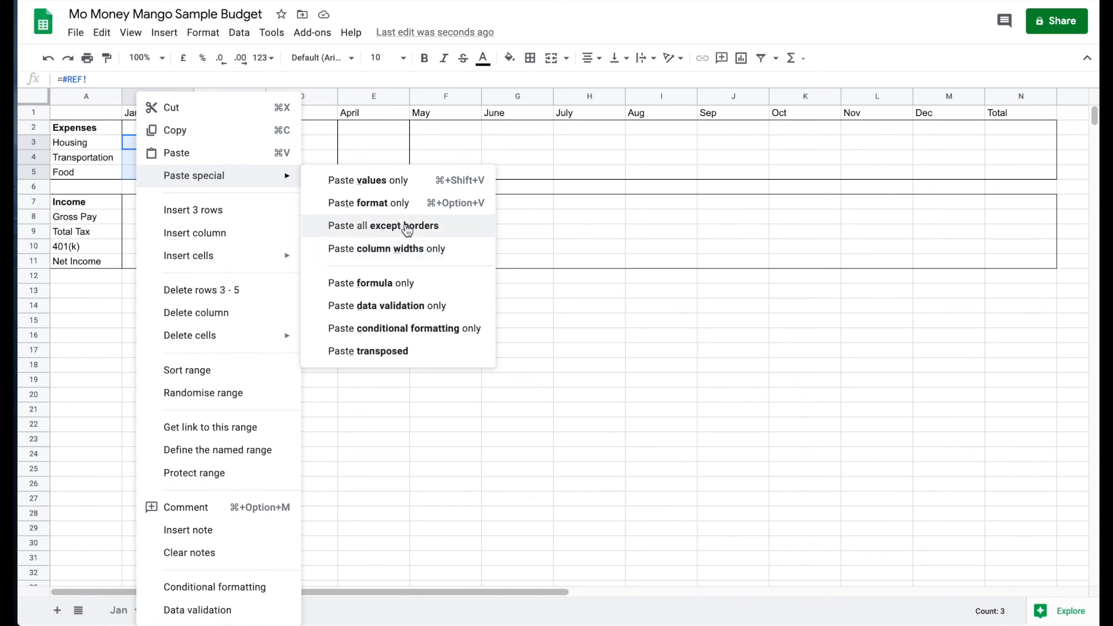
{"action": "left_click", "coordinate": [407, 183]}
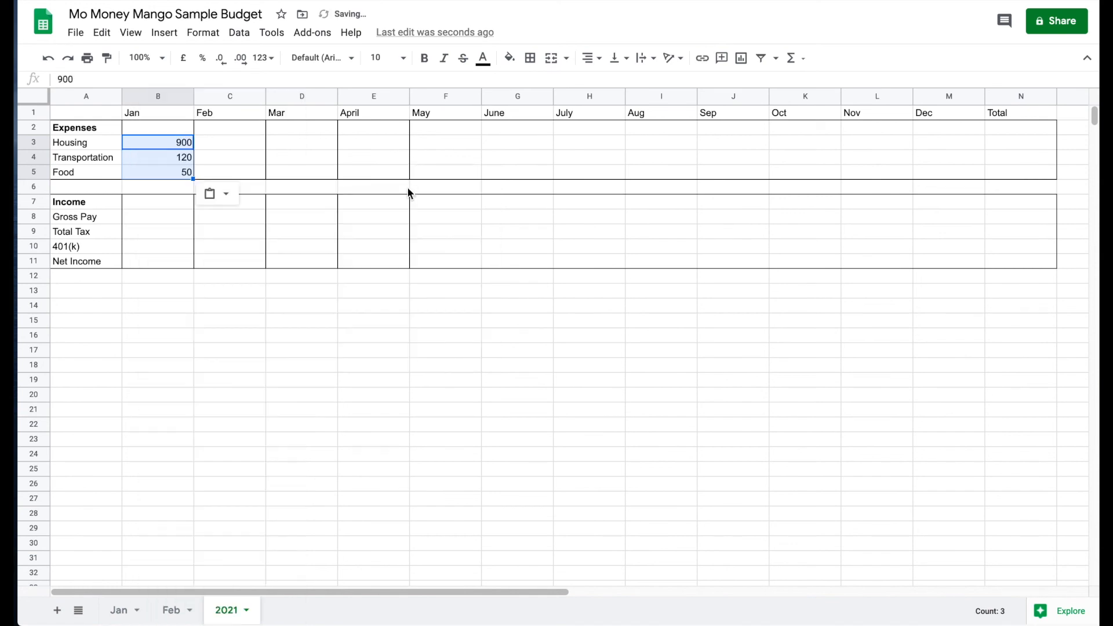
{"action": "left_click", "coordinate": [414, 335]}
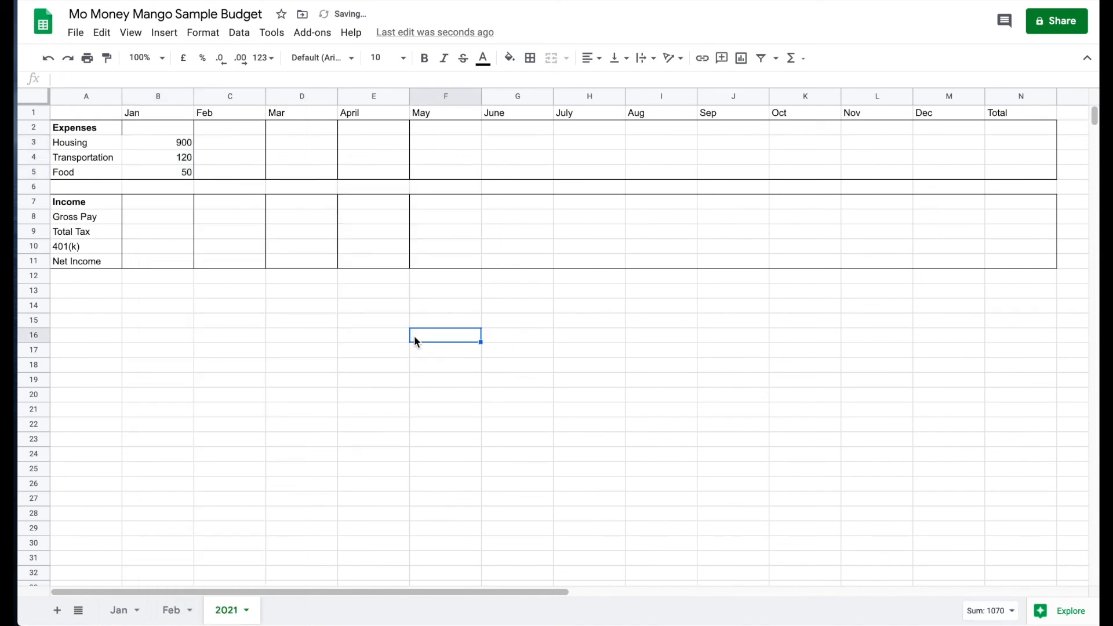
Copy Jan's Gross Pay, Total Tax, 401(k) and Net Income amounts into the 2021 sheet's Jan income cells as values only.
{"action": "left_click", "coordinate": [112, 615]}
{"action": "left_click_drag", "start_coordinate": [665, 248], "coordinate": [677, 291]}
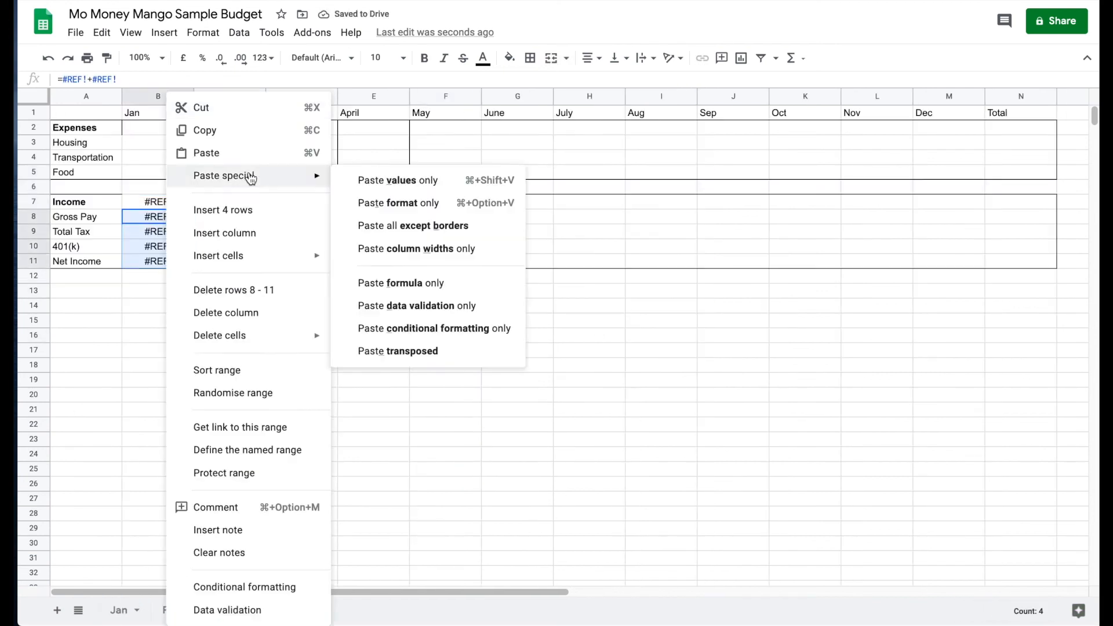
{"action": "left_click", "coordinate": [400, 180]}
{"action": "left_click", "coordinate": [164, 219]}
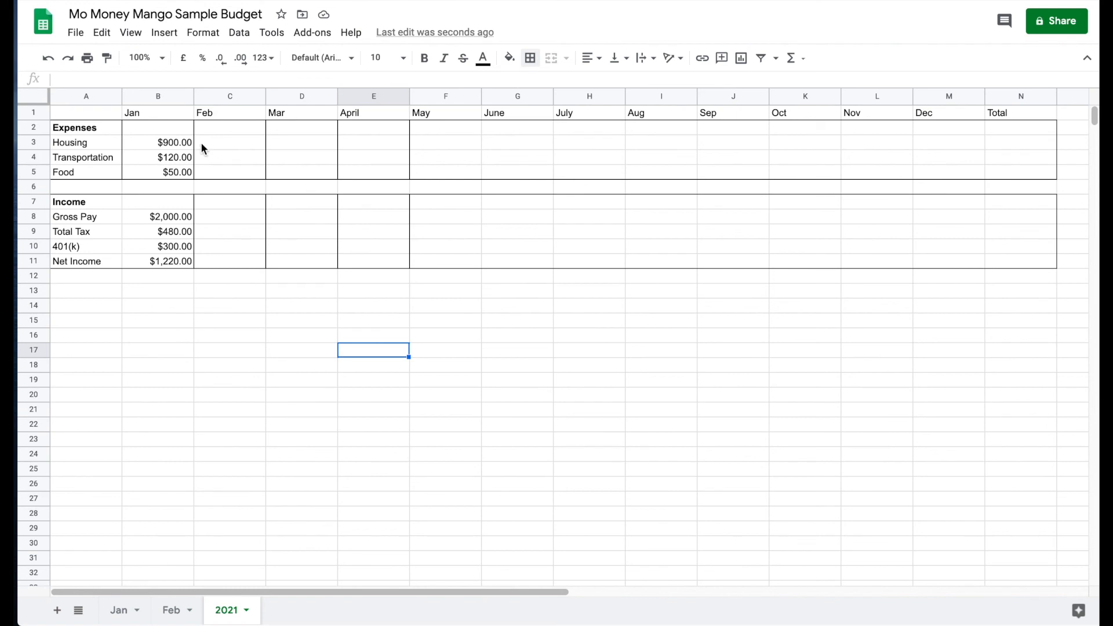
Check the empty May cells and the Feb sheet, and clear the leftover copy selection on the Jan sheet.
{"action": "left_click", "coordinate": [416, 142]}
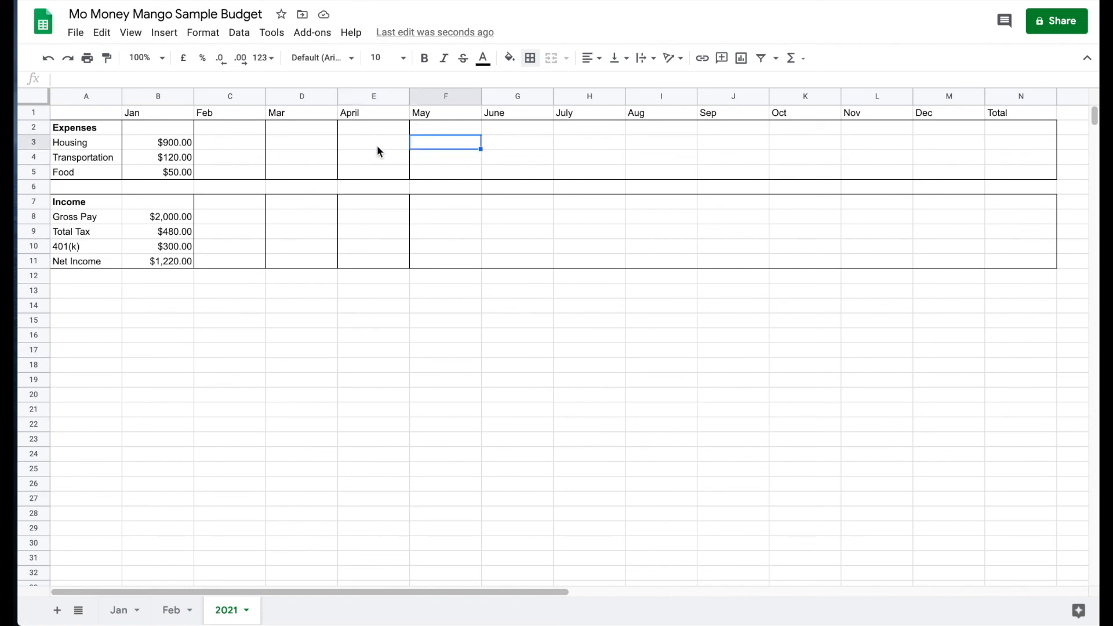
{"action": "left_click", "coordinate": [416, 154]}
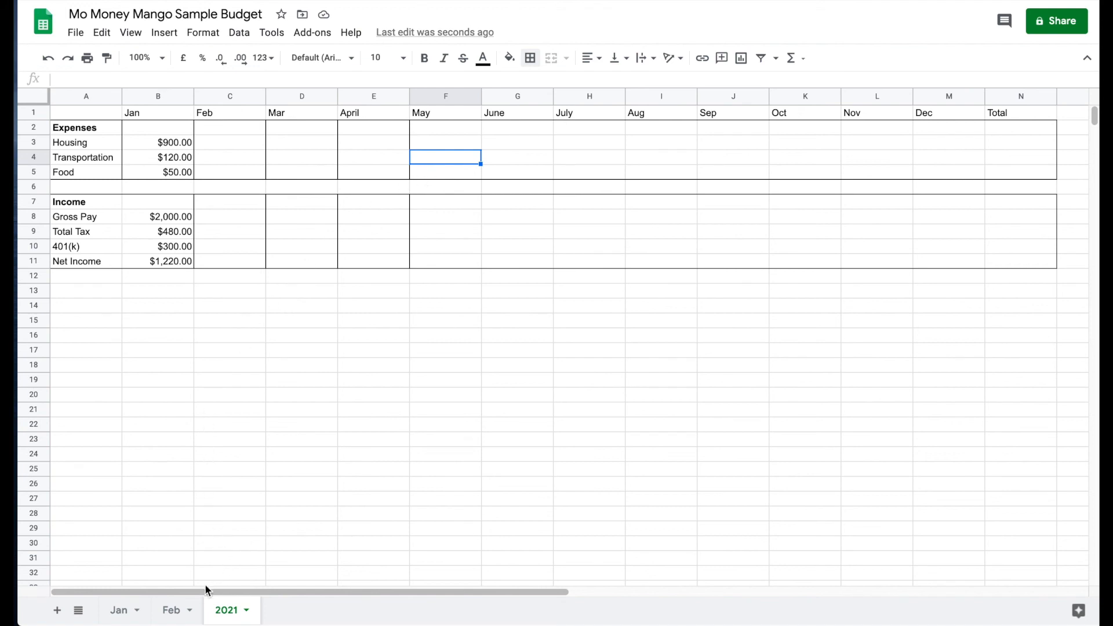
{"action": "left_click", "coordinate": [177, 610]}
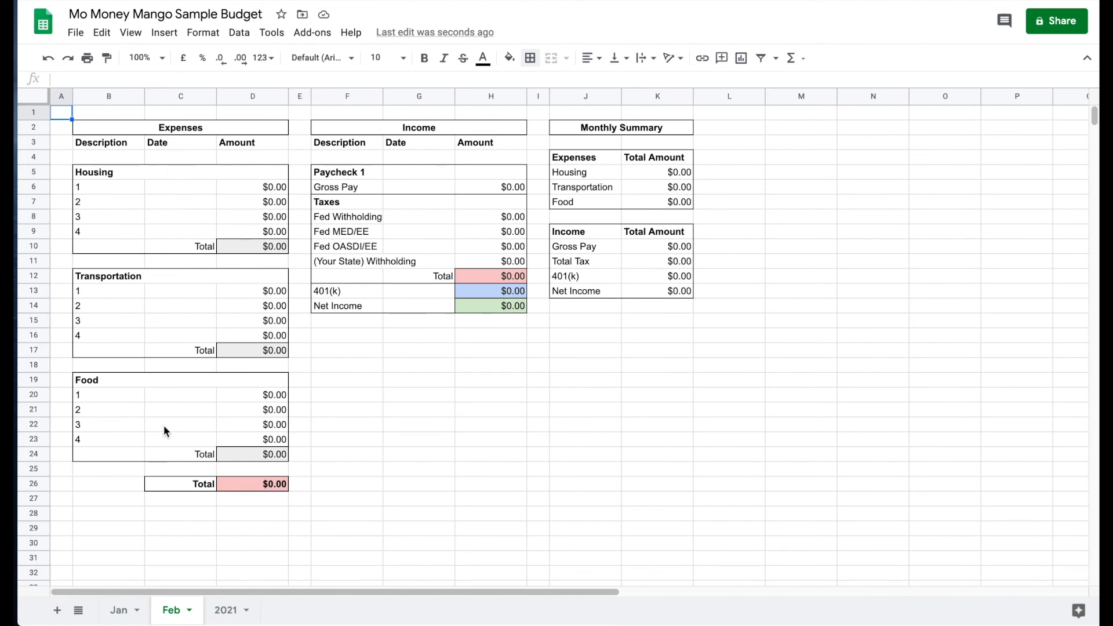
{"action": "left_click", "coordinate": [130, 612]}
{"action": "left_click", "coordinate": [647, 427]}
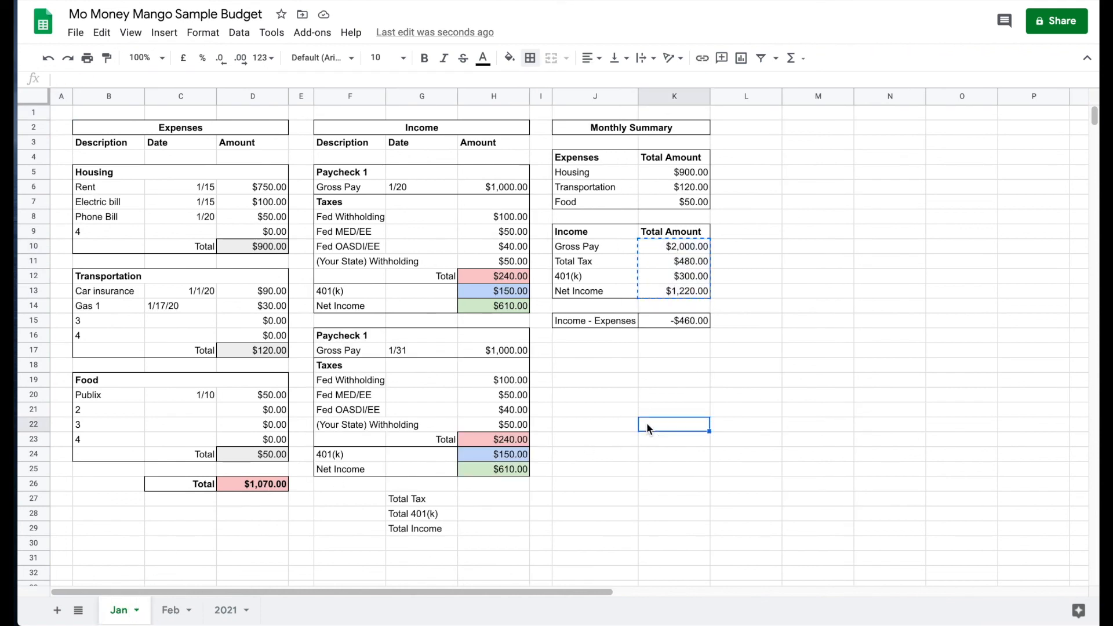
{"action": "key", "text": "Escape"}
Review the Jan sheet's layout, including the housing descriptions and dates and the tax and 401(k) rows of Paycheck 1.
{"action": "mouse_move", "coordinate": [66, 114]}
{"action": "left_mouse_down"}
{"action": "mouse_move", "coordinate": [99, 141]}
{"action": "mouse_move", "coordinate": [460, 316]}
{"action": "mouse_move", "coordinate": [723, 491]}
{"action": "mouse_move", "coordinate": [764, 541]}
{"action": "left_mouse_up"}
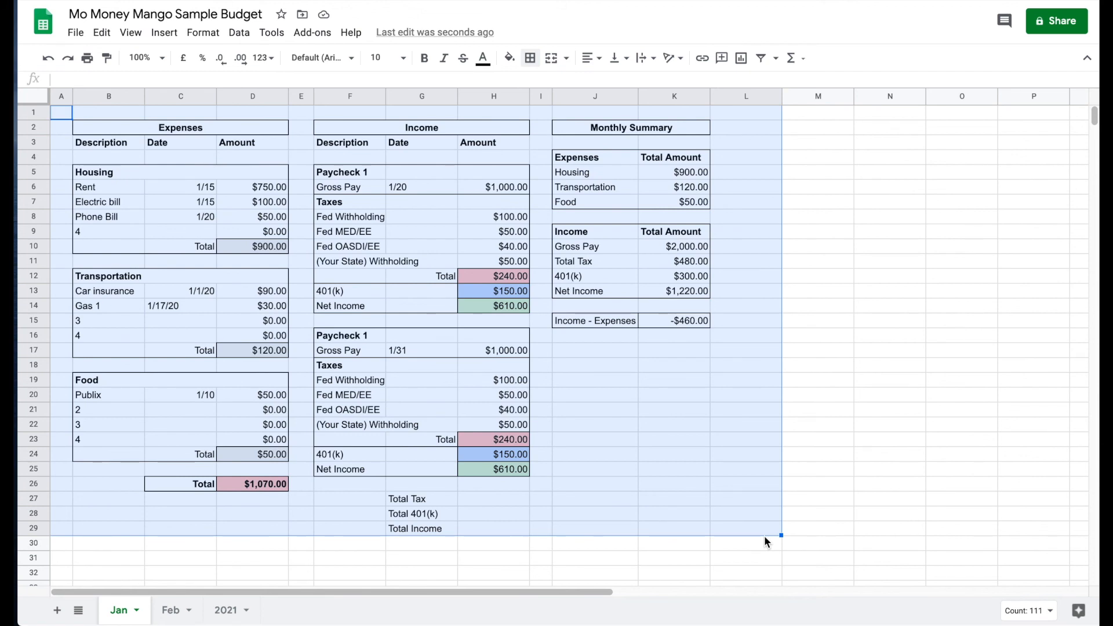
{"action": "left_click", "coordinate": [259, 488]}
{"action": "left_click", "coordinate": [261, 513]}
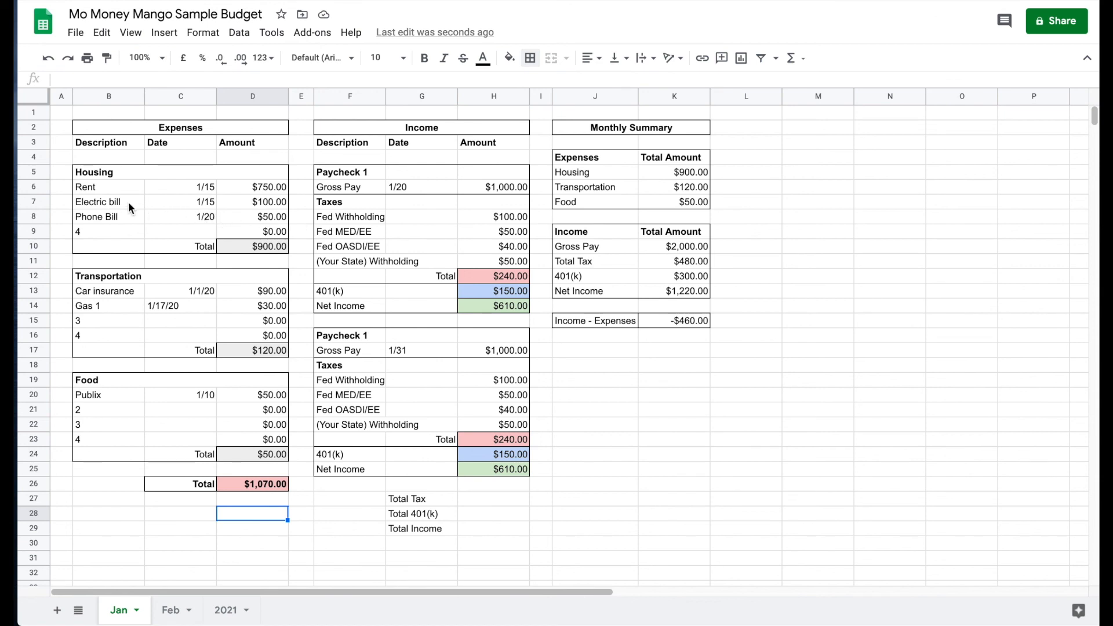
{"action": "left_click_drag", "start_coordinate": [92, 191], "coordinate": [95, 217]}
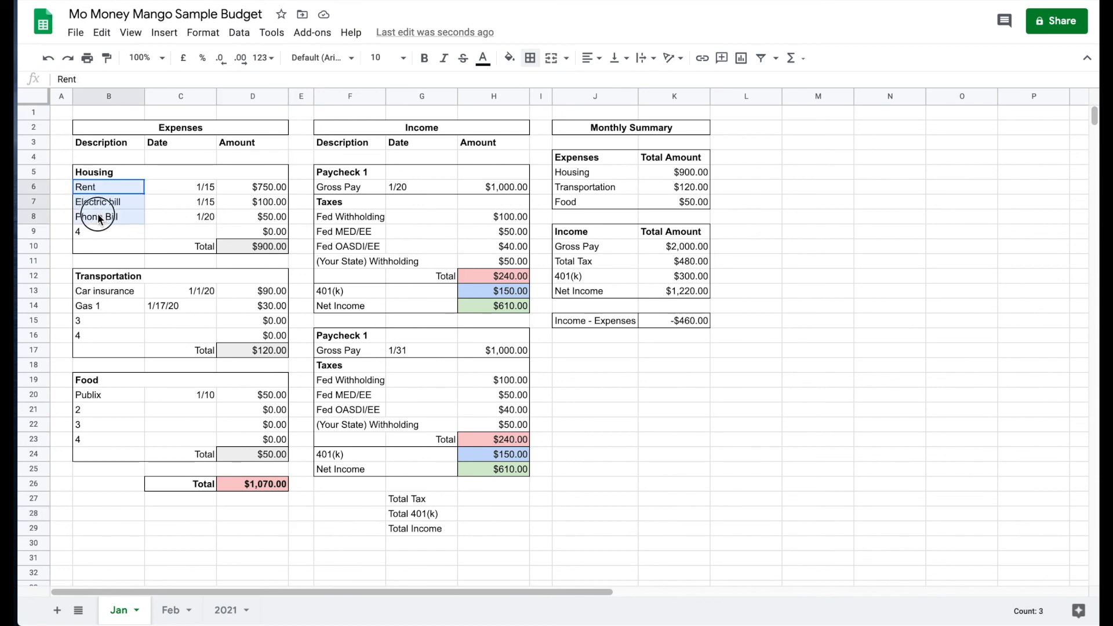
{"action": "left_click_drag", "start_coordinate": [152, 192], "coordinate": [159, 218]}
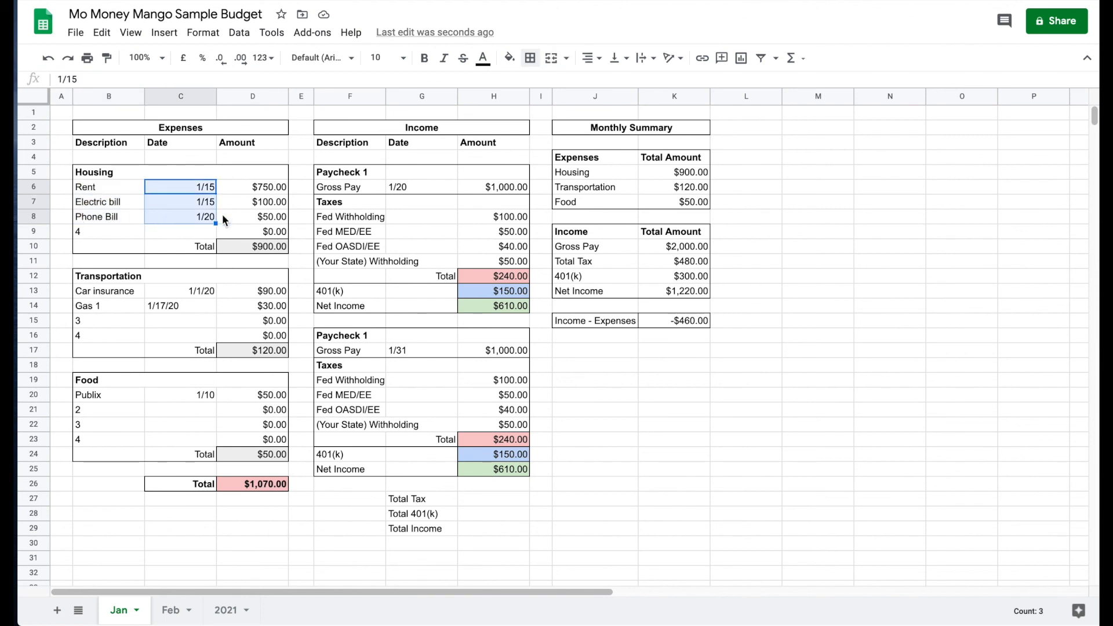
{"action": "left_click", "coordinate": [367, 222]}
{"action": "left_click_drag", "start_coordinate": [367, 222], "coordinate": [493, 262]}
{"action": "left_click_drag", "start_coordinate": [367, 296], "coordinate": [469, 288]}
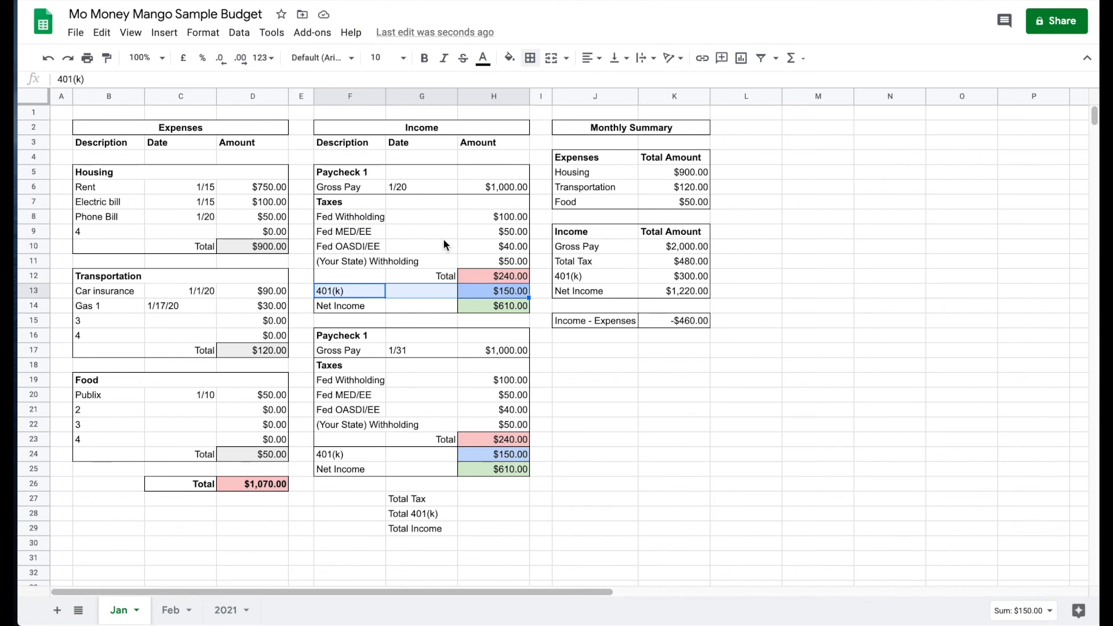